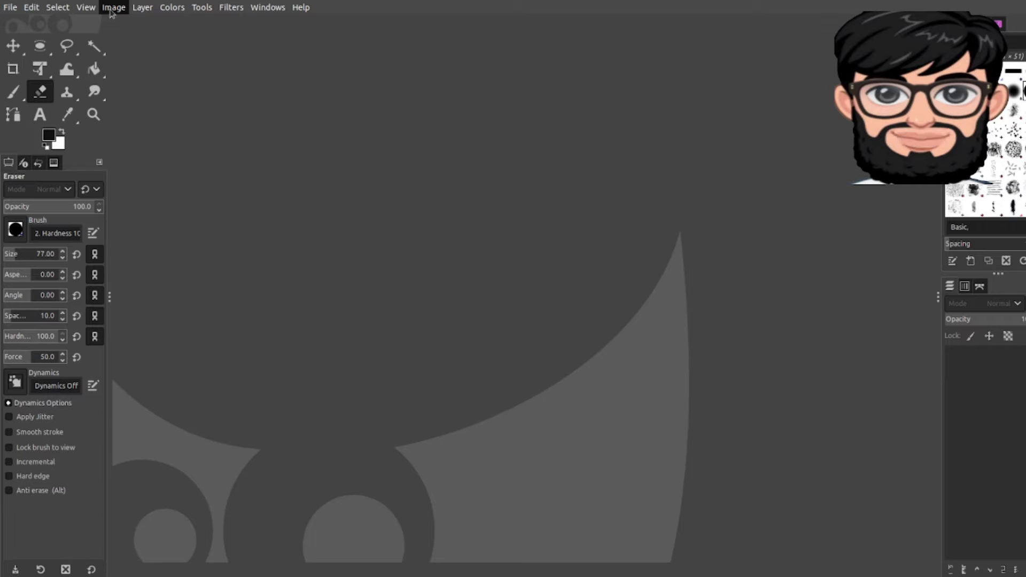
Open the hand.jpg photo for editing
click(15, 13)
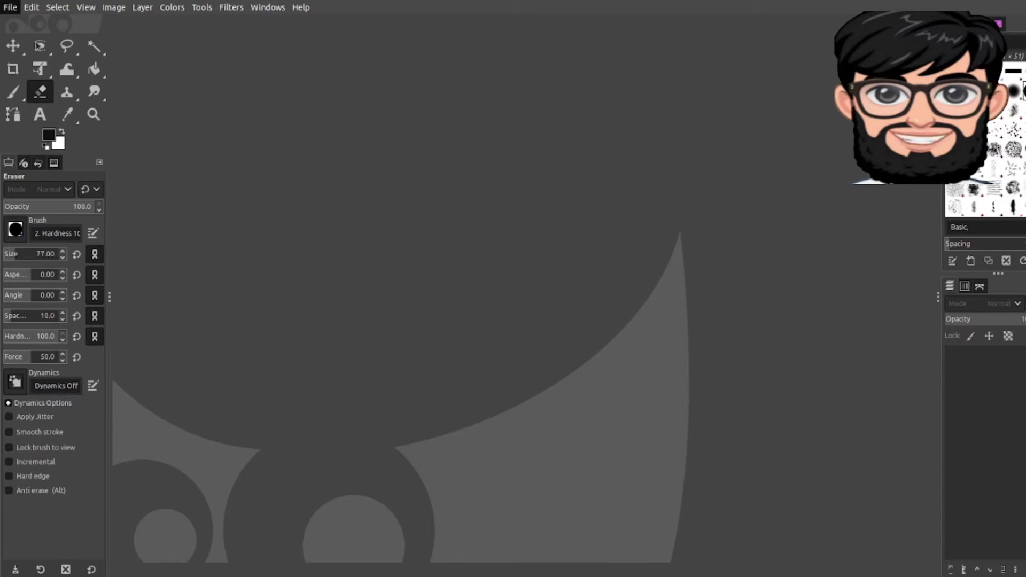
click(36, 55)
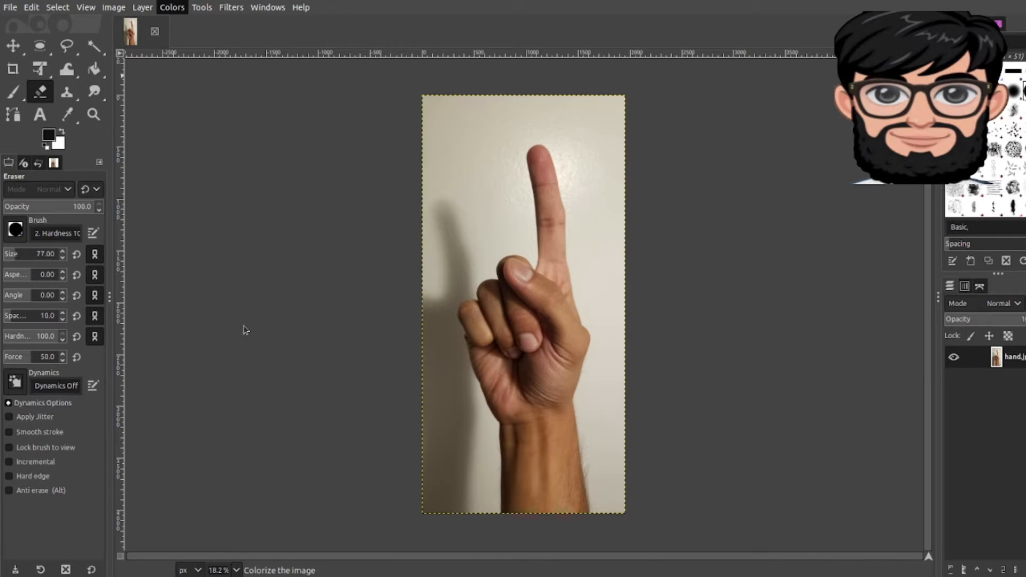
Desaturate the hand photo to black and white and darken its shadows with Curves
click(209, 88)
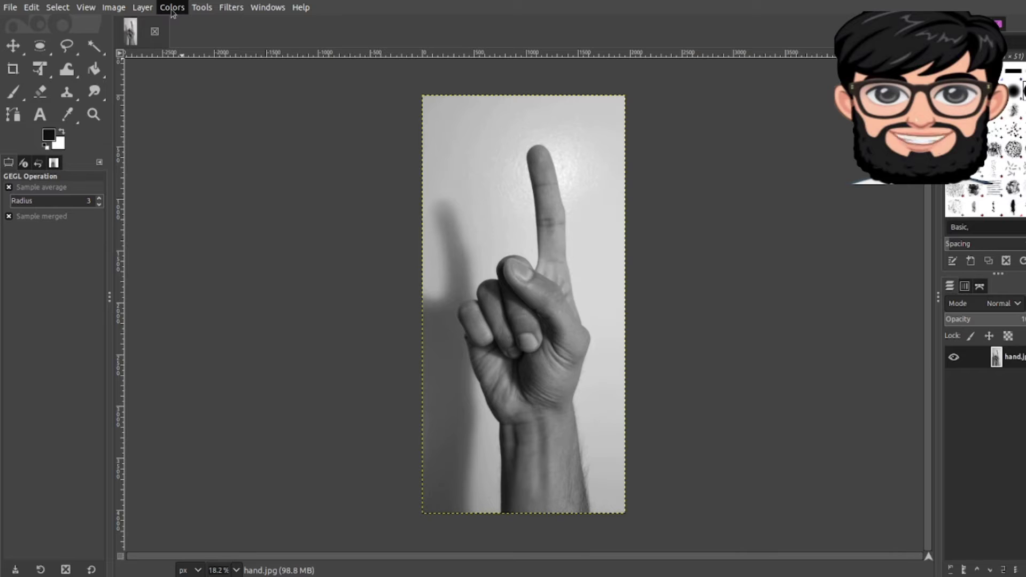
click(217, 158)
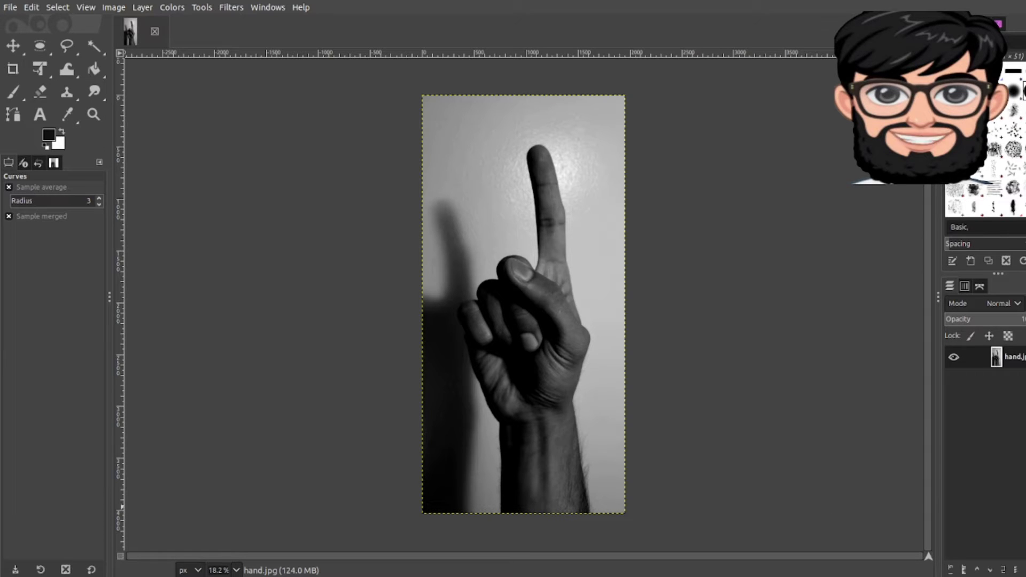
Add a new transparent layer above the hand photo and activate the Paintbrush tool for working on the forearm
key(ctrl+shift+n)
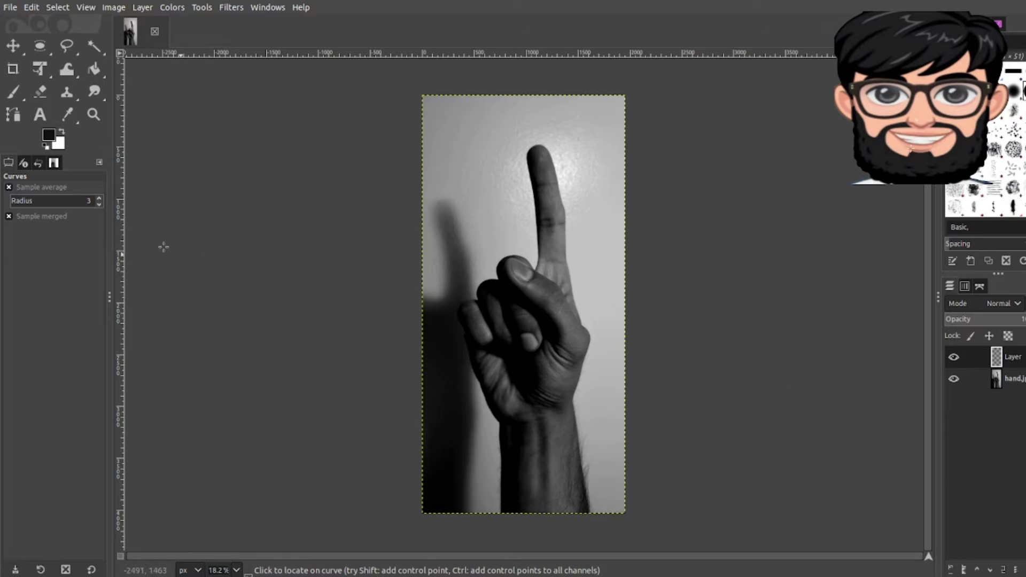
click(14, 94)
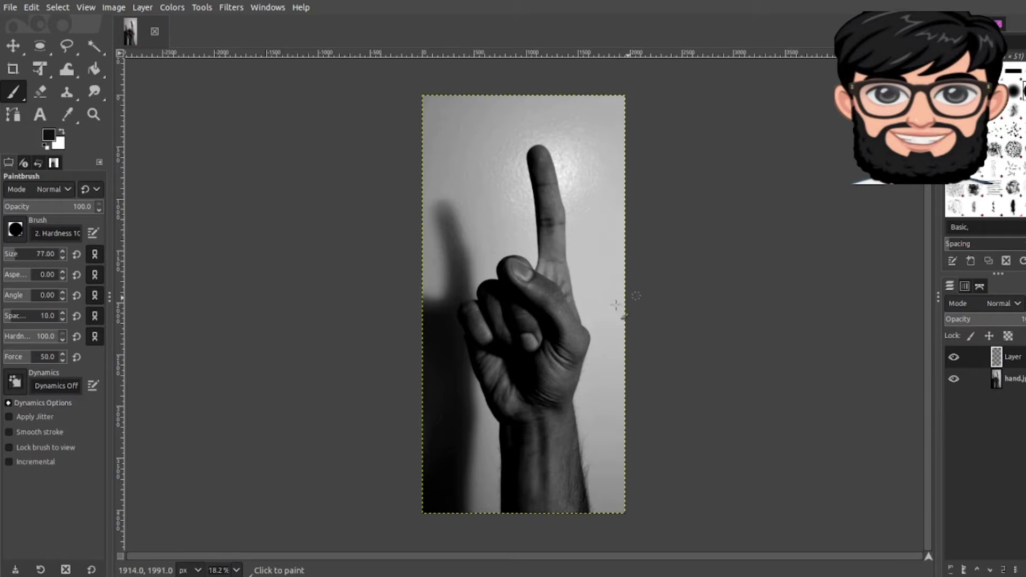
scroll(553, 334, down, 1)
scroll(554, 332, up, 1)
scroll(553, 332, up, 3)
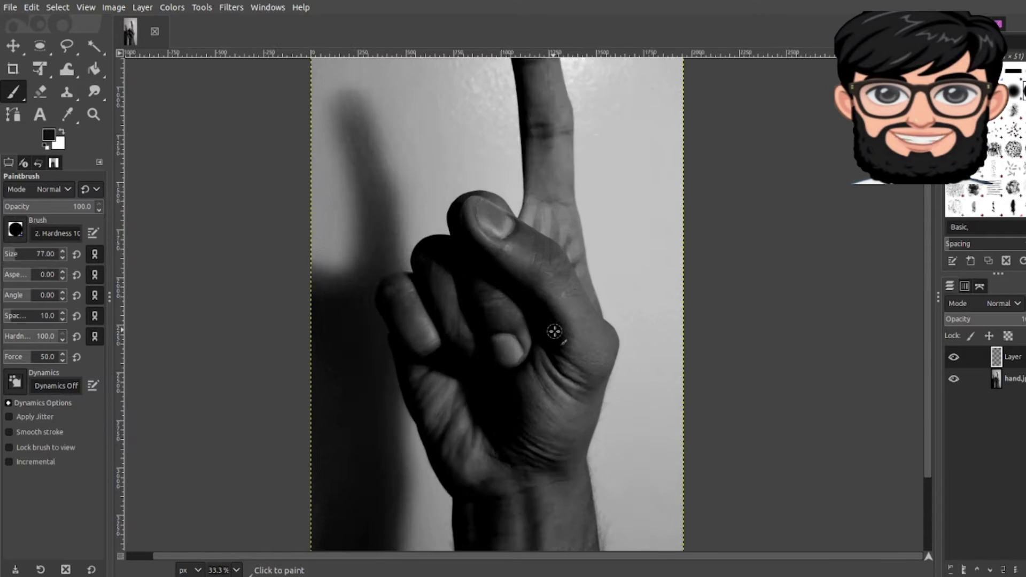
scroll(480, 417, up, 1)
scroll(480, 417, left, 2)
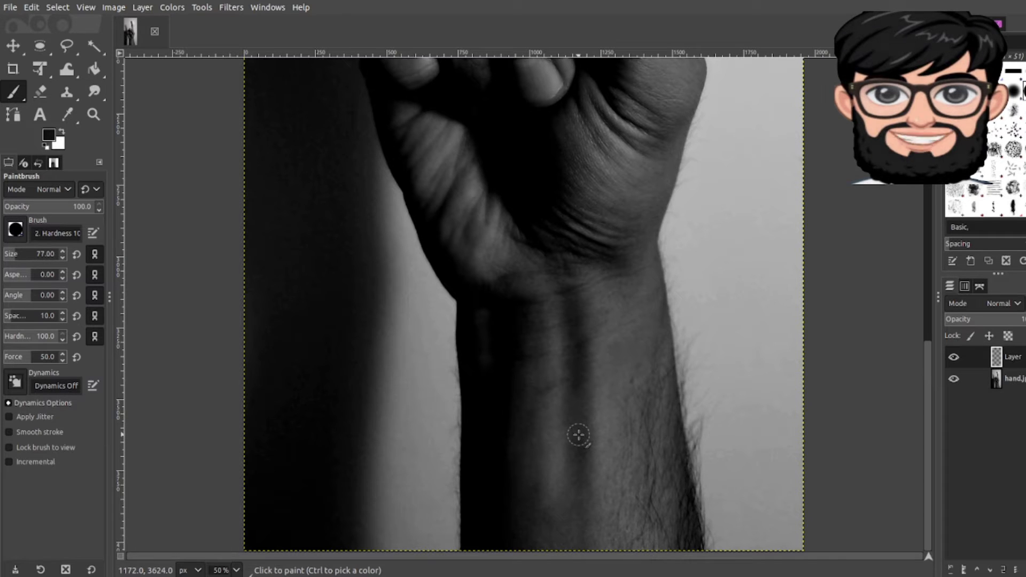
Adjust the paintbrush size to 82
key(bracketleft)
key(bracketleft)
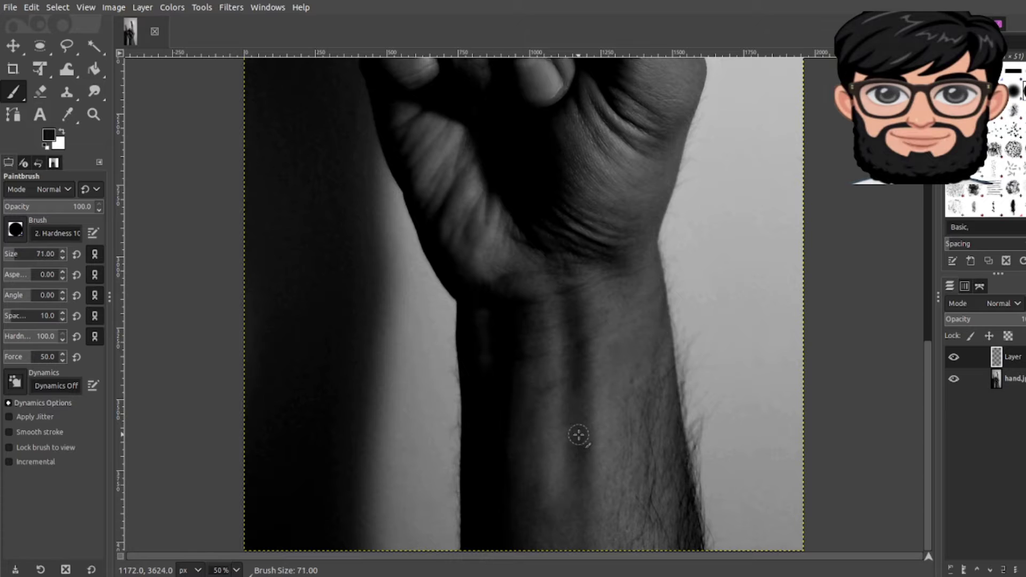
key(bracketleft)
key(bracketleft)
key(bracketleft)
key(bracketleft)
key(bracketleft)
key(bracketleft)
key(bracketleft)
key(bracketleft)
key(bracketleft)
key(bracketleft)
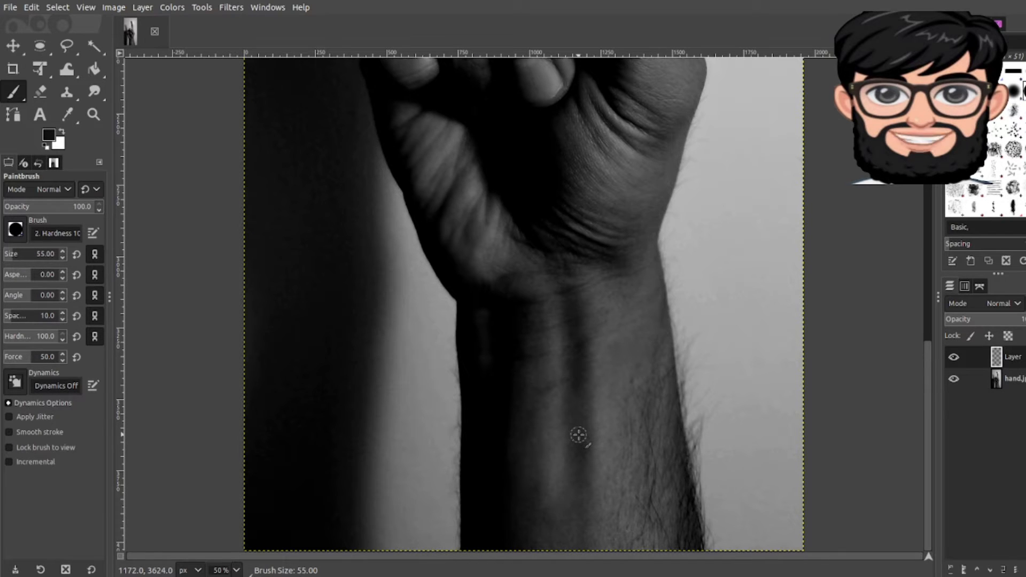
key(bracketright)
key(bracketright)
key(bracketright)
key(bracketright)
key(bracketright)
key(bracketright)
key(bracketright)
key(bracketright)
key(bracketright)
key(bracketright)
key(bracketright)
key(bracketright)
key(bracketright)
key(bracketright)
key(bracketright)
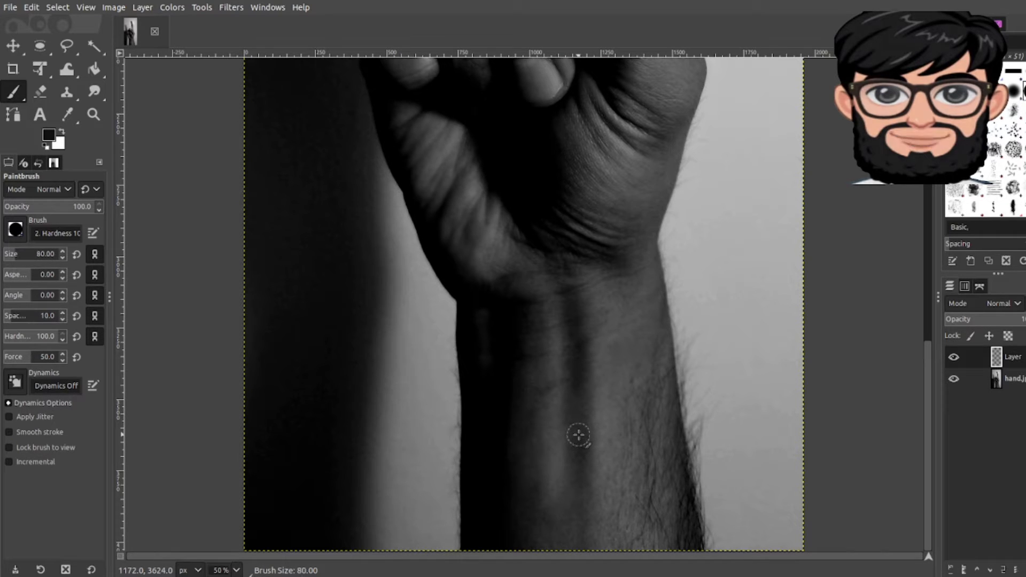
key(bracketleft)
key(bracketleft)
key(bracketleft)
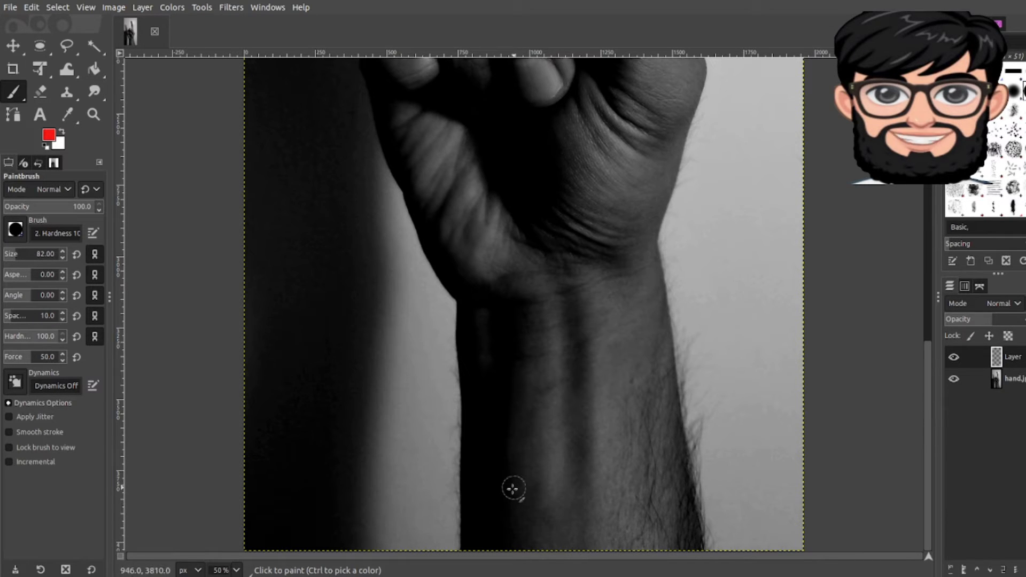
drag(460, 539, 455, 416)
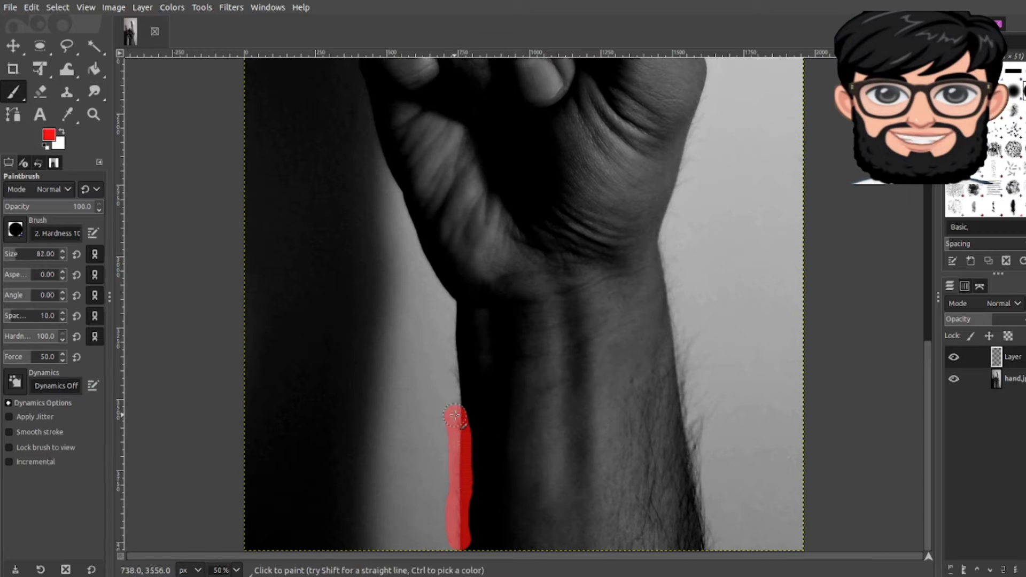
key(ctrl+z)
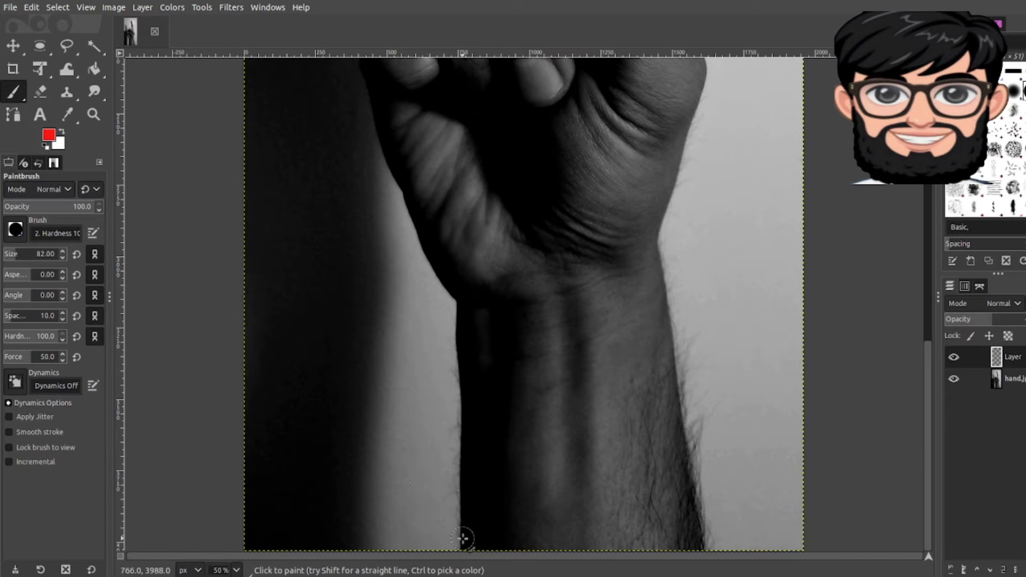
drag(461, 541, 459, 415)
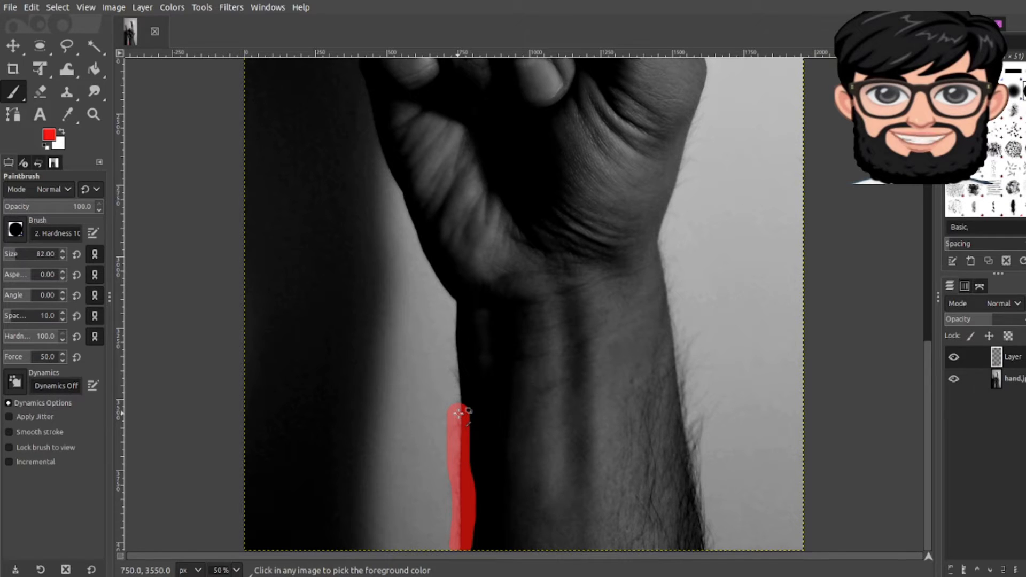
key(ctrl+z)
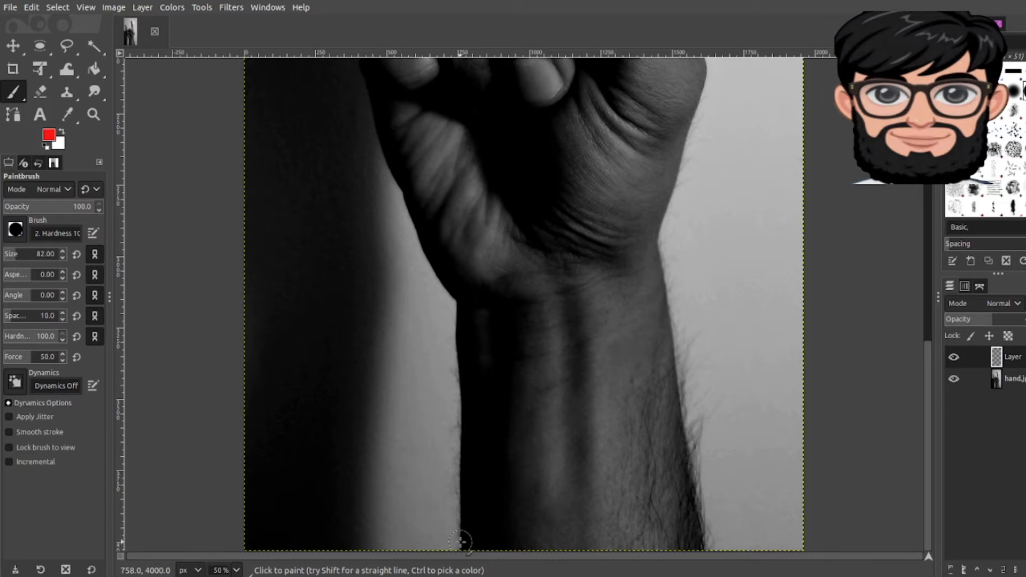
Trace the left contour of the forearm, fist and curled fingers in red, up to the base of the index finger
mouse_move(460, 541)
mouse_down()
mouse_move(452, 300)
mouse_move(431, 280)
mouse_move(376, 131)
mouse_up()
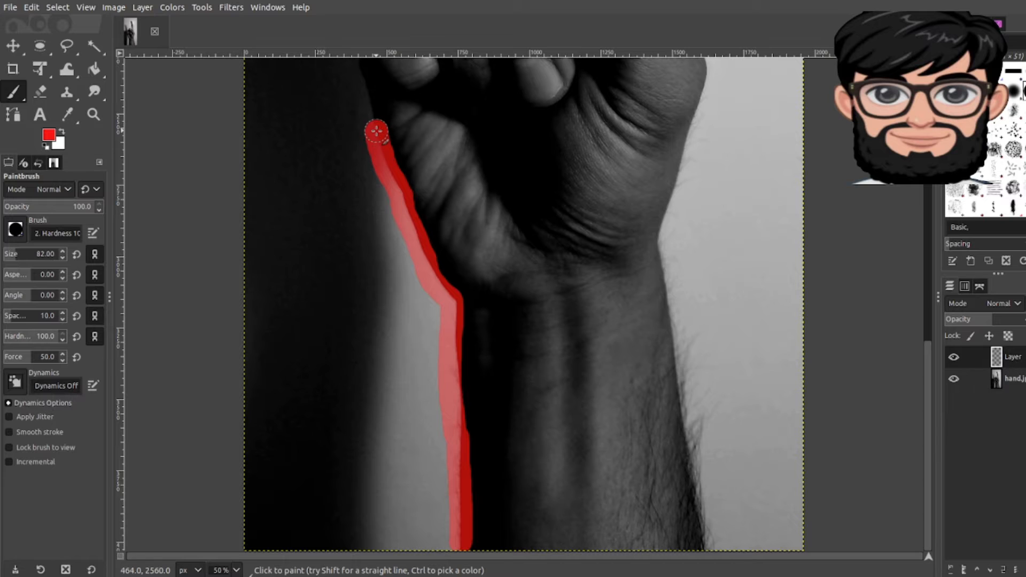
scroll(376, 131, up, 10)
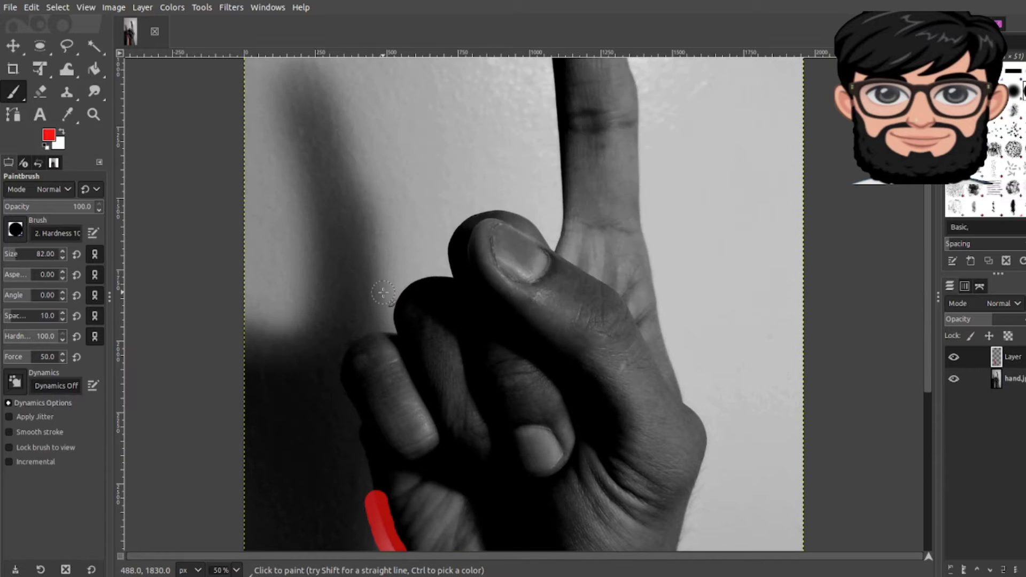
scroll(383, 292, down, 5)
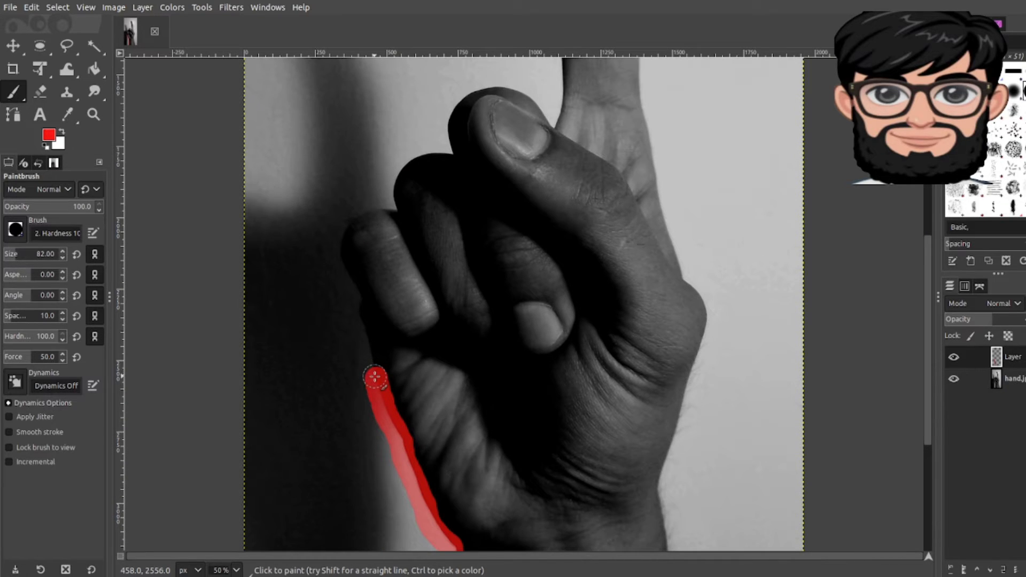
mouse_move(375, 377)
mouse_down()
mouse_move(349, 250)
mouse_move(357, 218)
mouse_move(395, 210)
mouse_move(402, 167)
mouse_move(449, 155)
mouse_move(461, 101)
mouse_move(478, 91)
mouse_move(518, 87)
mouse_move(551, 123)
mouse_move(565, 95)
mouse_up()
Continue the red outline around the raised index finger and down to its base on the right side
scroll(565, 95, up, 3)
scroll(565, 95, up, 5)
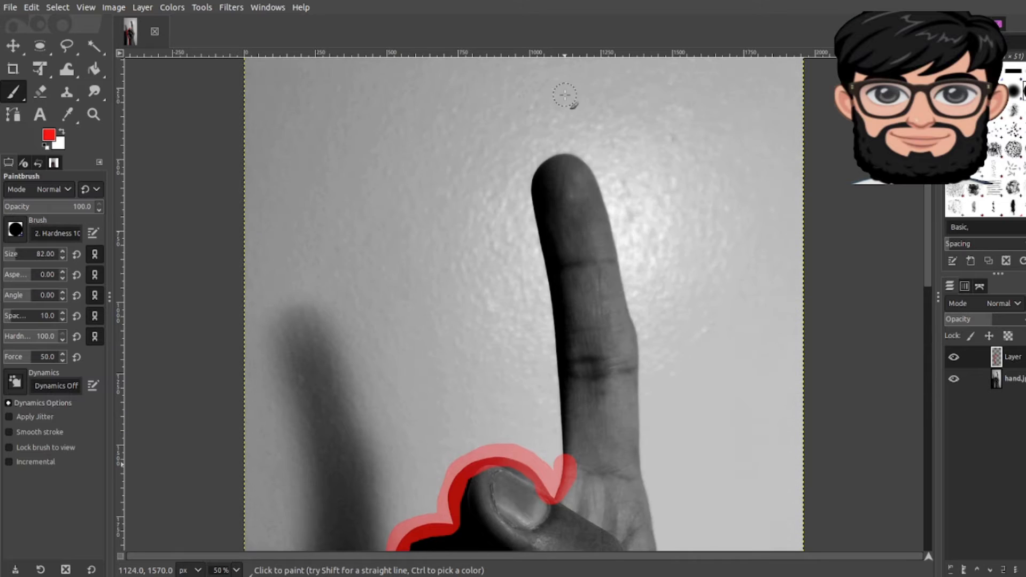
mouse_move(565, 463)
mouse_down()
mouse_move(535, 175)
mouse_move(564, 157)
mouse_move(596, 176)
mouse_move(619, 262)
mouse_move(637, 340)
mouse_move(651, 522)
mouse_up()
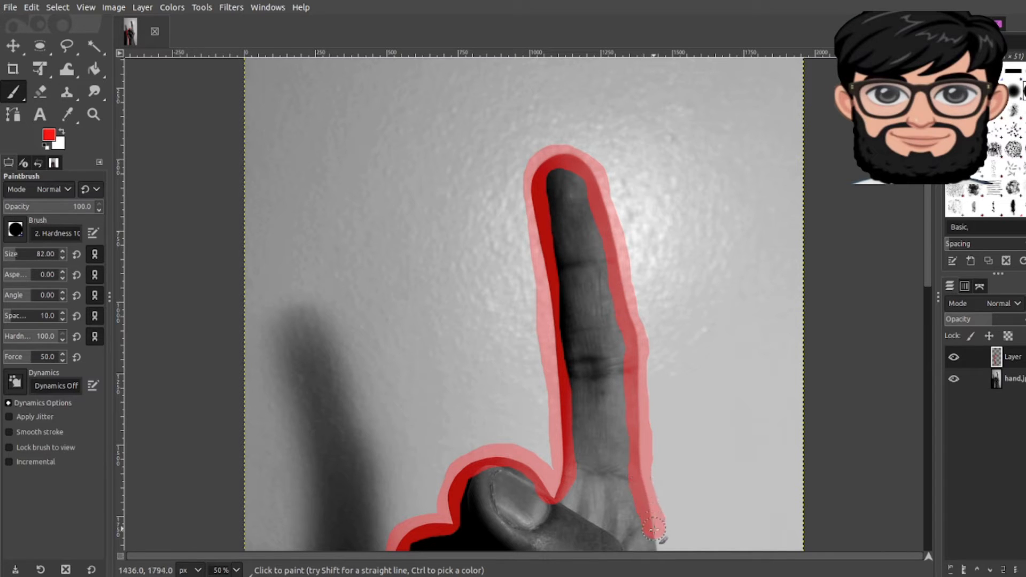
Trace the right contour of the hand, wrist and forearm in red down to the bottom edge of the photo
scroll(654, 536, down, 10)
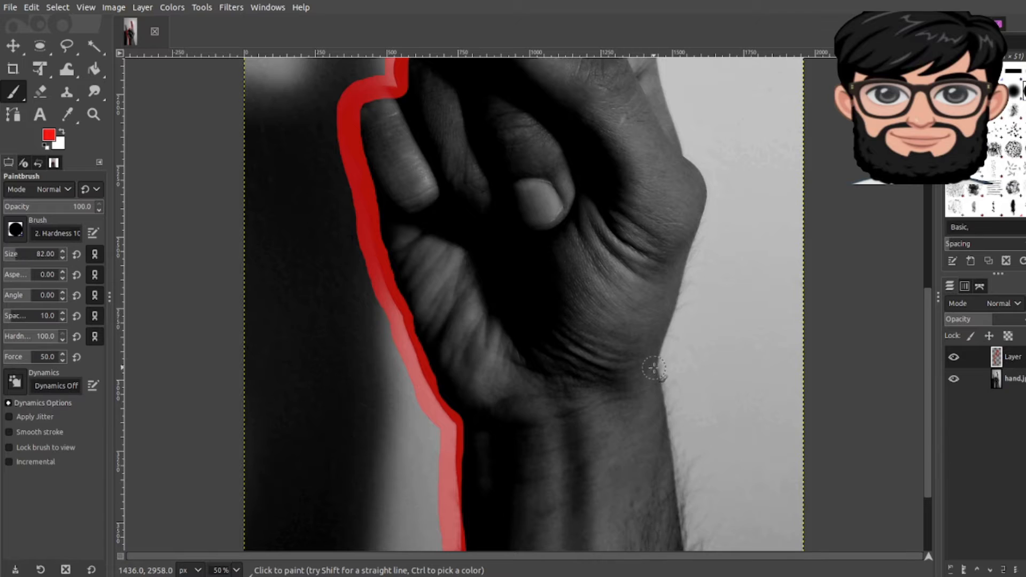
scroll(654, 369, up, 5)
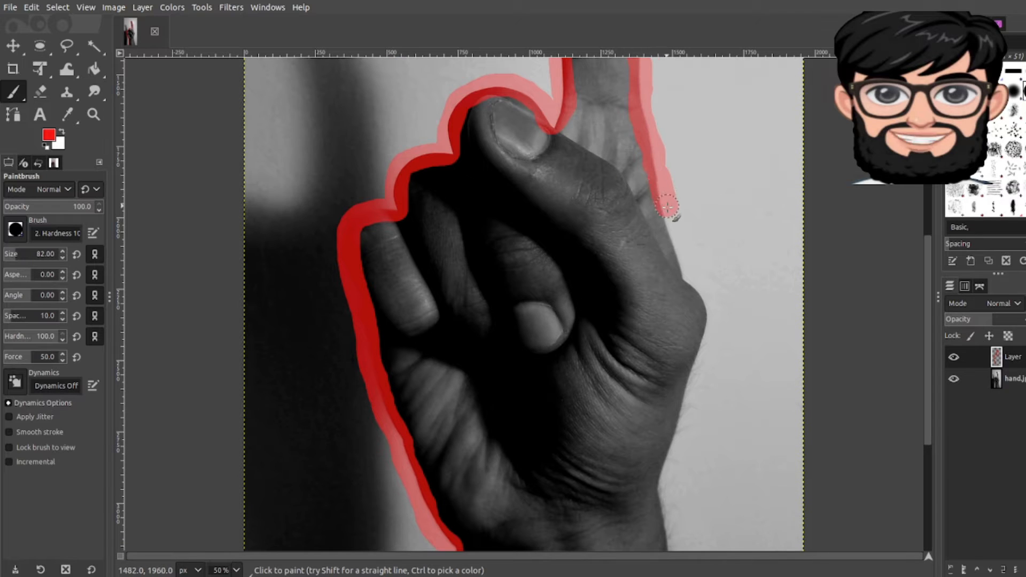
mouse_move(668, 208)
mouse_down()
mouse_move(677, 266)
mouse_move(709, 325)
mouse_move(664, 523)
mouse_up()
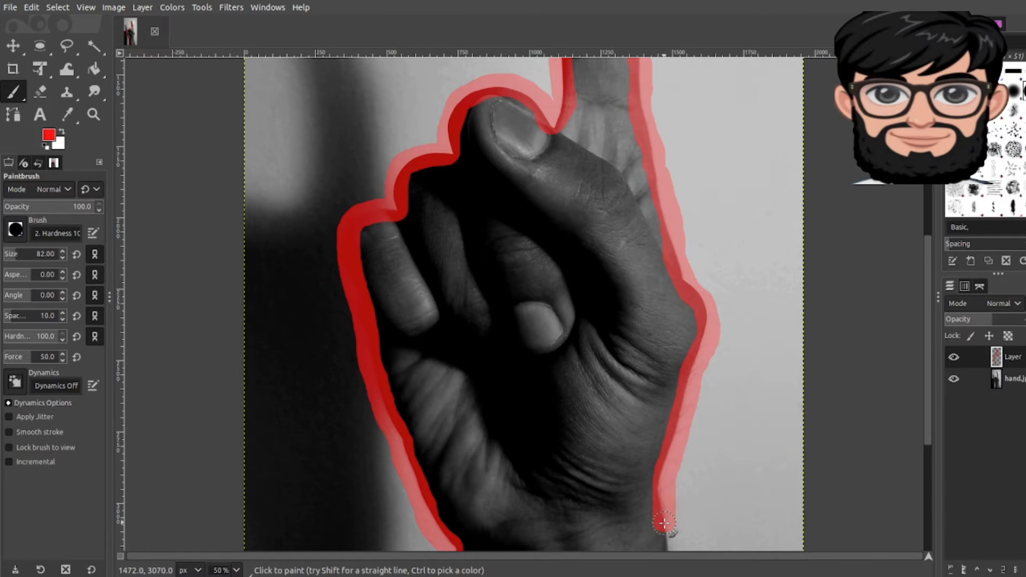
scroll(664, 523, down, 3)
drag(671, 405, 687, 532)
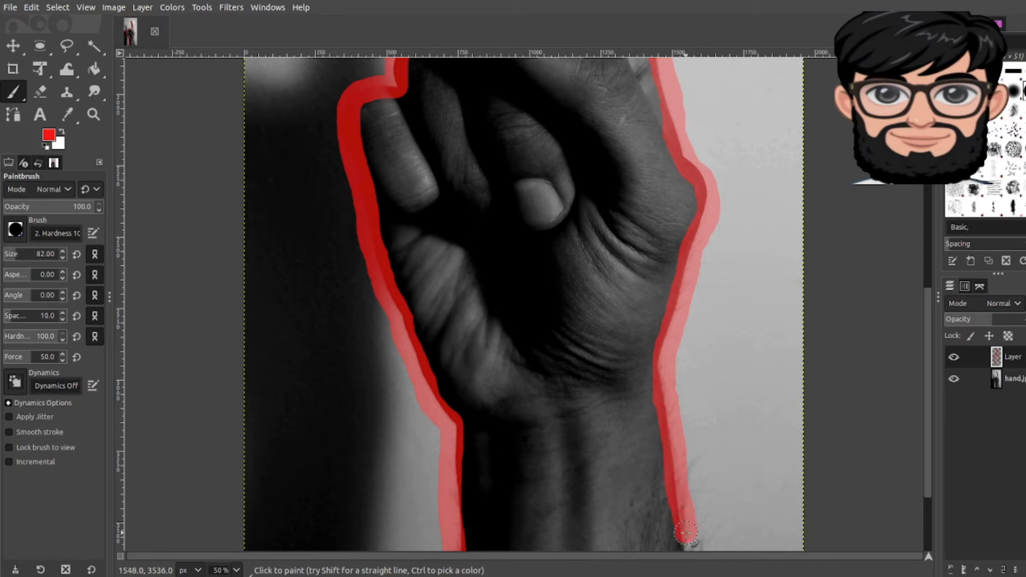
scroll(591, 359, down, 3)
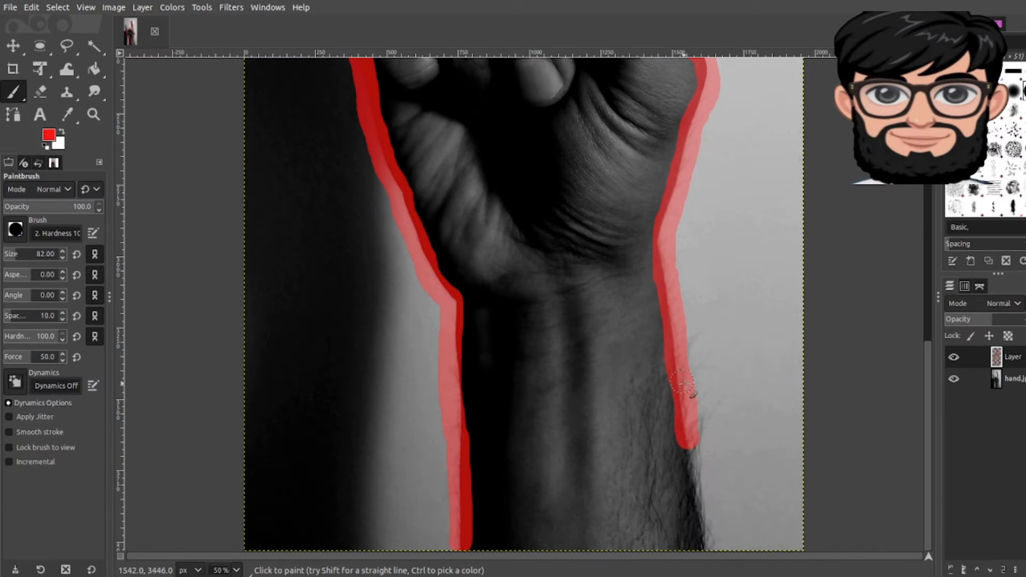
drag(690, 449, 706, 548)
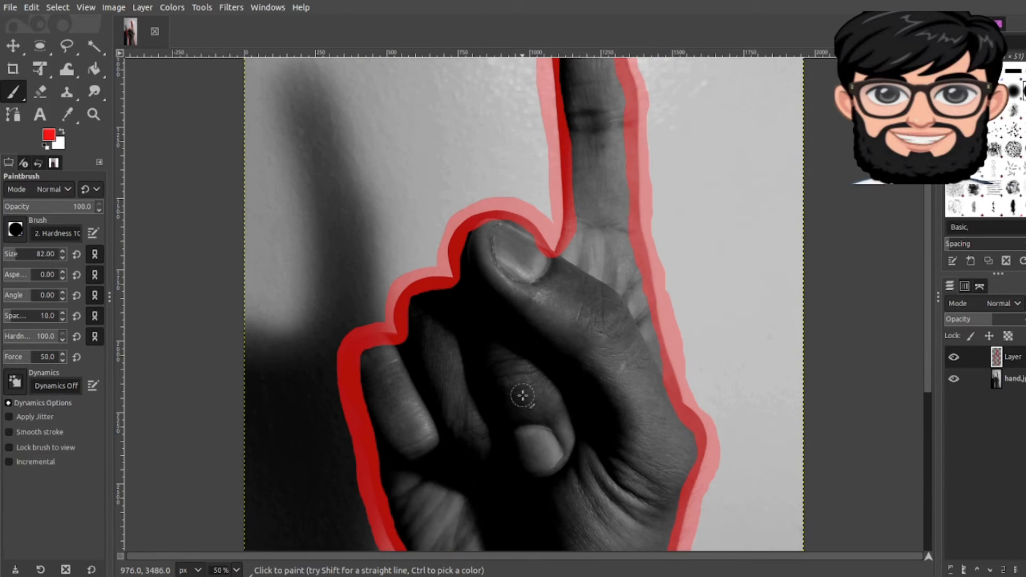
Set the brush size to 41 and outline the dark shadow area along the forearm's left side up to the palm edge in red
scroll(523, 396, down, 2)
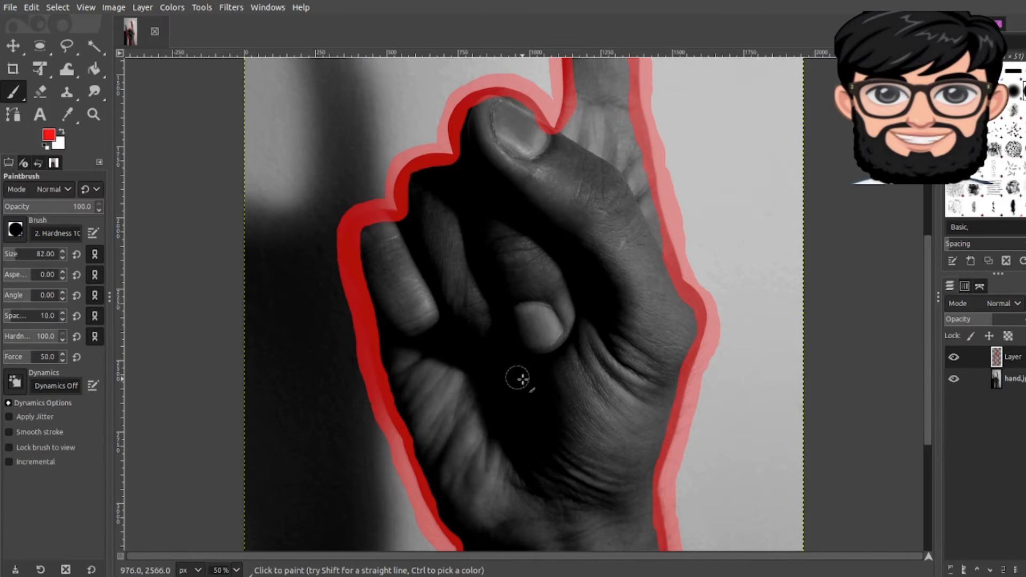
scroll(545, 395, down, 4)
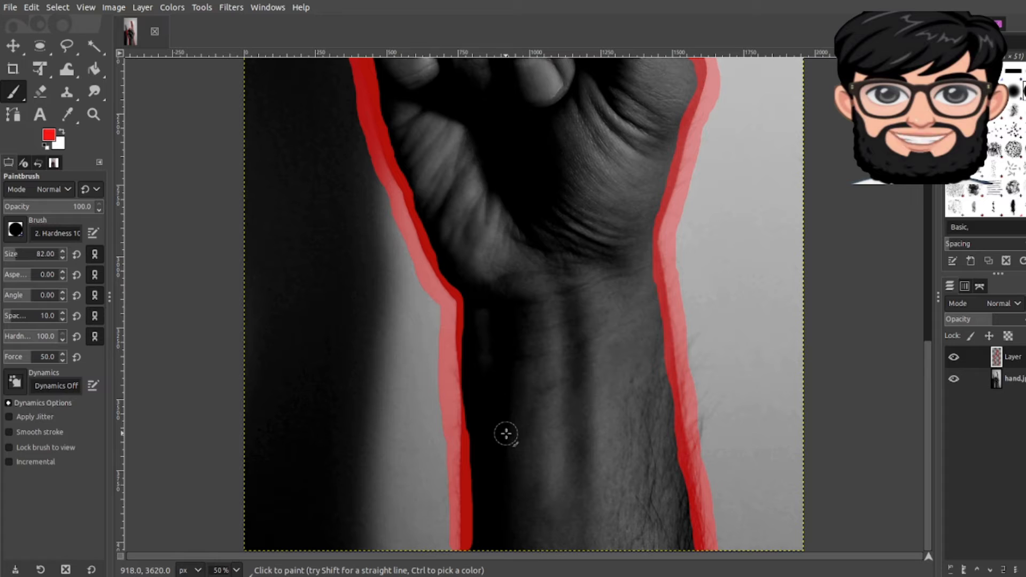
key(bracketleft)
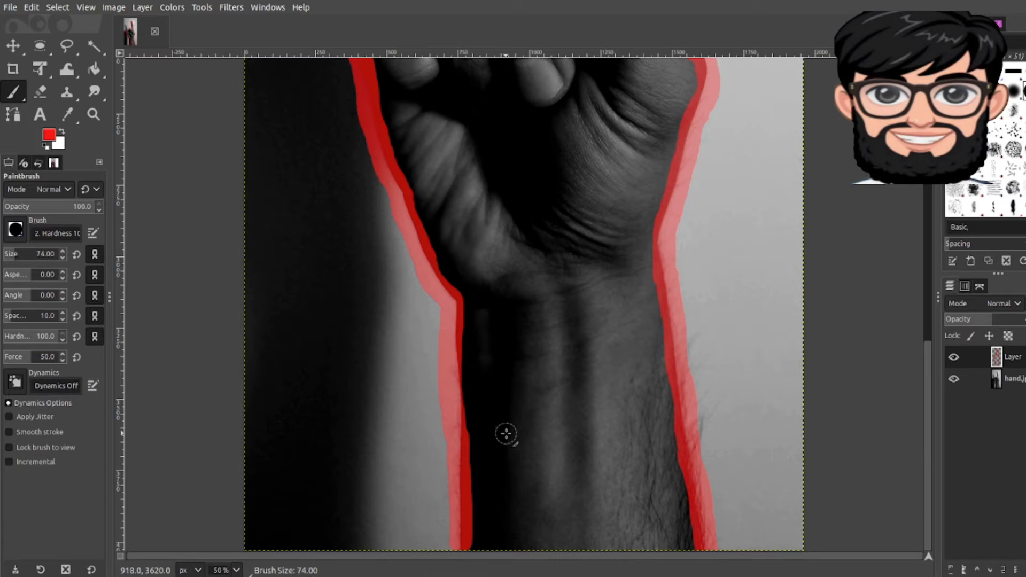
key(bracketleft)
key(bracketleft)
key(bracketleft)
key(bracketleft)
key(bracketleft)
key(bracketleft)
key(bracketleft)
key(bracketleft)
key(bracketleft)
key(bracketleft)
key(bracketleft)
key(bracketleft)
key(bracketleft)
key(bracketleft)
key(bracketleft)
key(bracketleft)
key(bracketleft)
key(bracketleft)
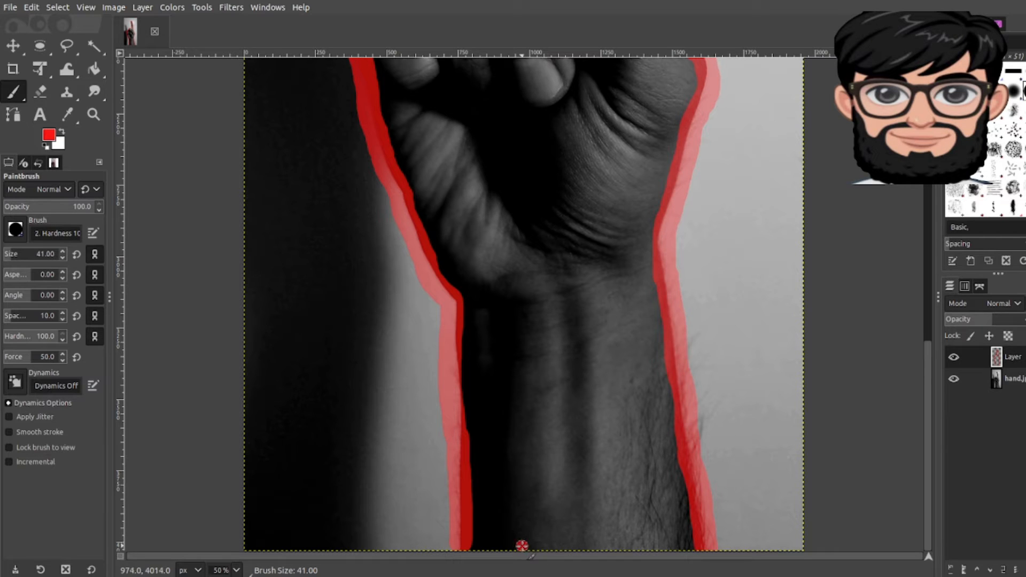
mouse_move(518, 540)
mouse_down()
mouse_move(512, 440)
mouse_move(528, 292)
mouse_move(503, 286)
mouse_move(440, 233)
mouse_move(458, 176)
mouse_move(419, 223)
mouse_up()
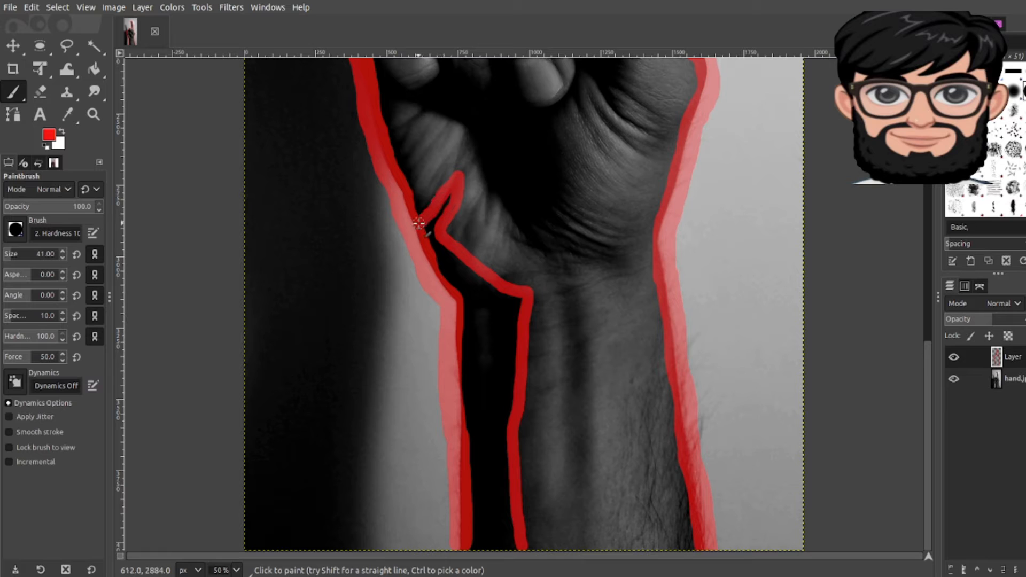
Set the brush size to 35 and outline the shadows between the curled fingers and around the thumb, plus both visible fingernails, in red
key(bracketleft)
key(bracketleft)
key(bracketleft)
key(bracketleft)
key(bracketleft)
key(bracketleft)
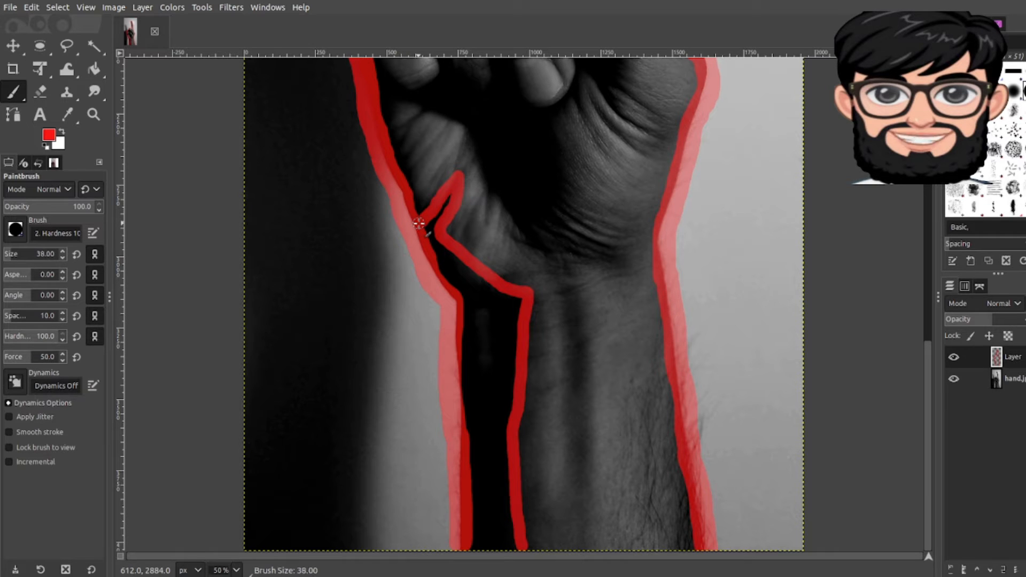
scroll(419, 223, up, 8)
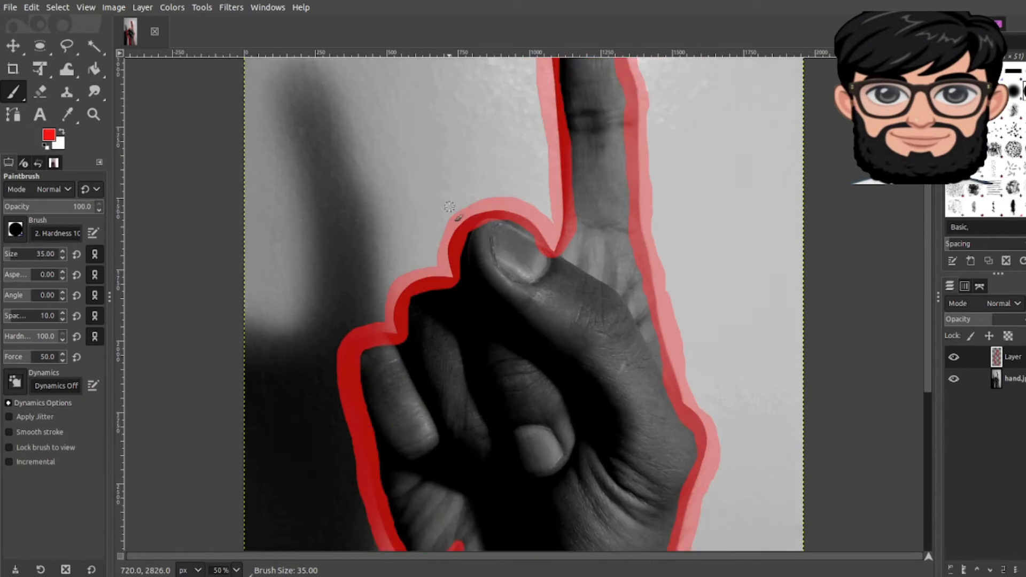
scroll(422, 214, down, 4)
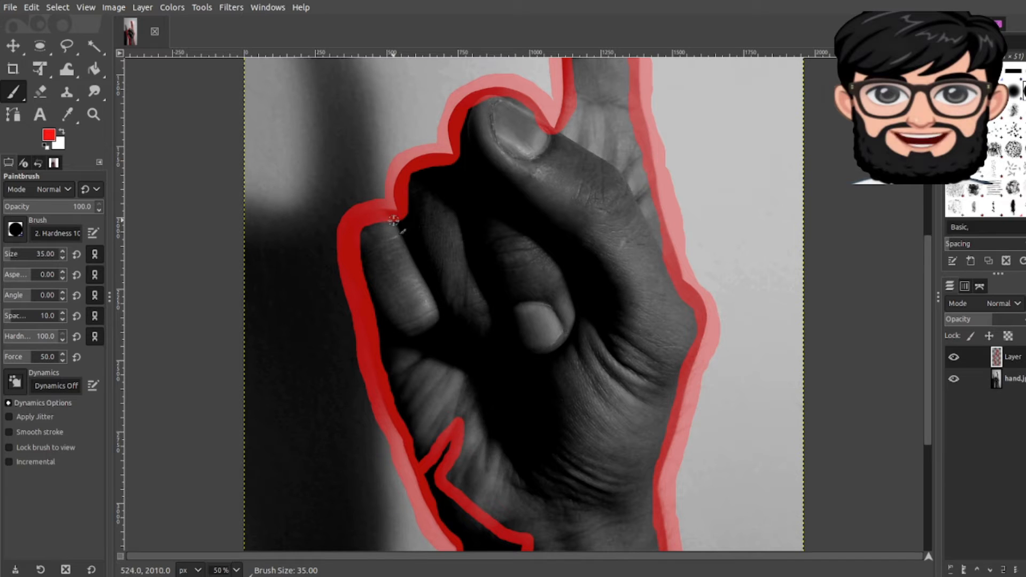
drag(400, 238, 418, 274)
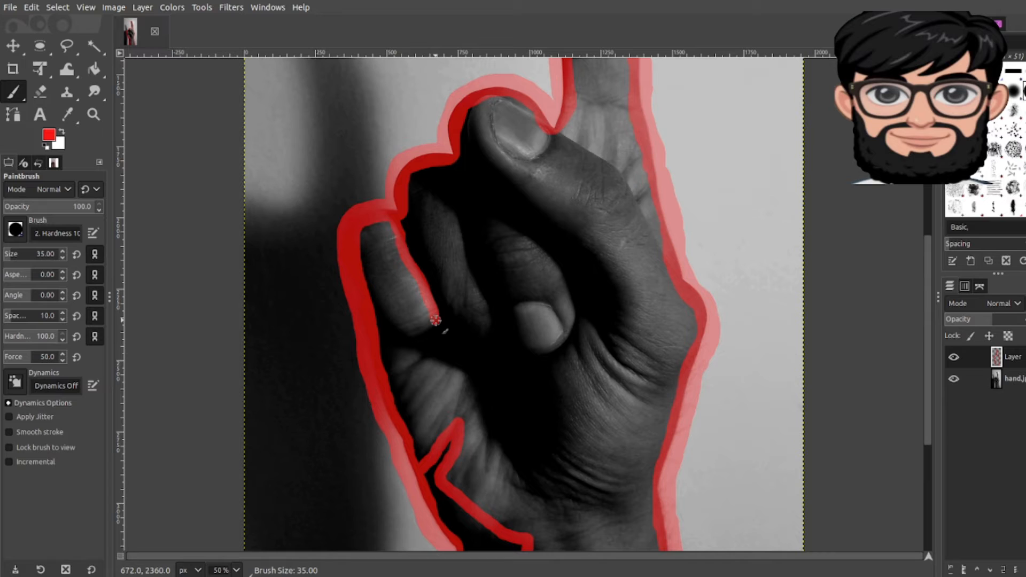
mouse_move(450, 311)
mouse_down()
mouse_move(422, 233)
mouse_move(413, 166)
mouse_move(464, 227)
mouse_move(490, 321)
mouse_move(503, 312)
mouse_move(497, 256)
mouse_up()
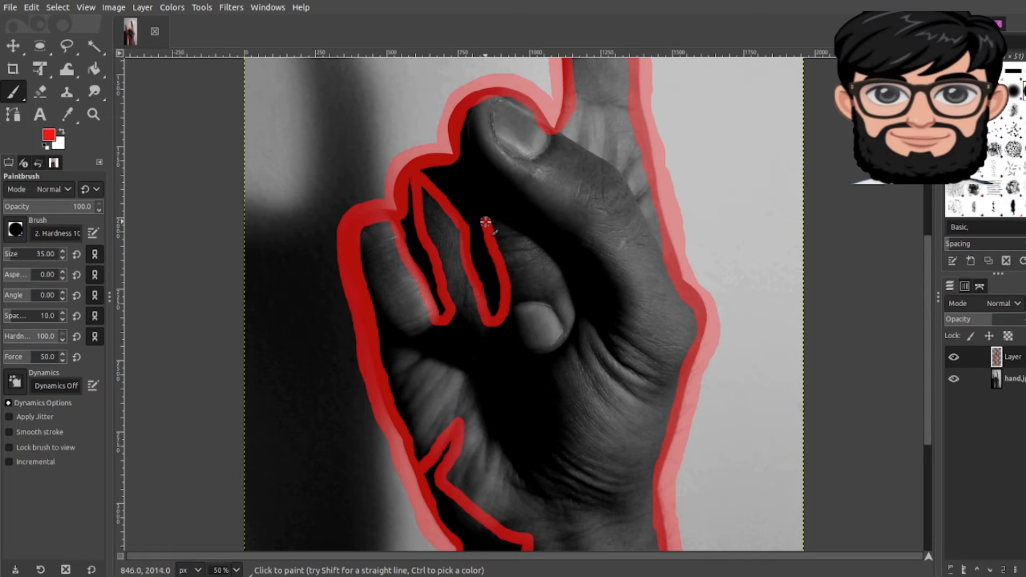
mouse_move(482, 214)
mouse_down()
mouse_move(460, 159)
mouse_move(555, 266)
mouse_move(573, 318)
mouse_move(646, 377)
mouse_move(614, 343)
mouse_move(618, 283)
mouse_move(522, 184)
mouse_up()
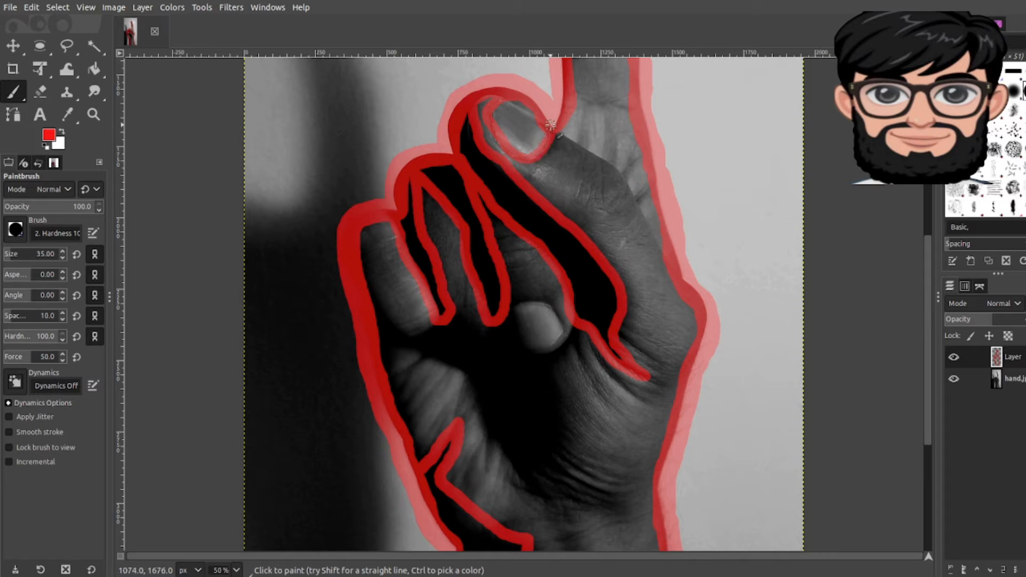
mouse_move(550, 301)
mouse_down()
mouse_move(516, 300)
mouse_move(514, 323)
mouse_move(529, 345)
mouse_up()
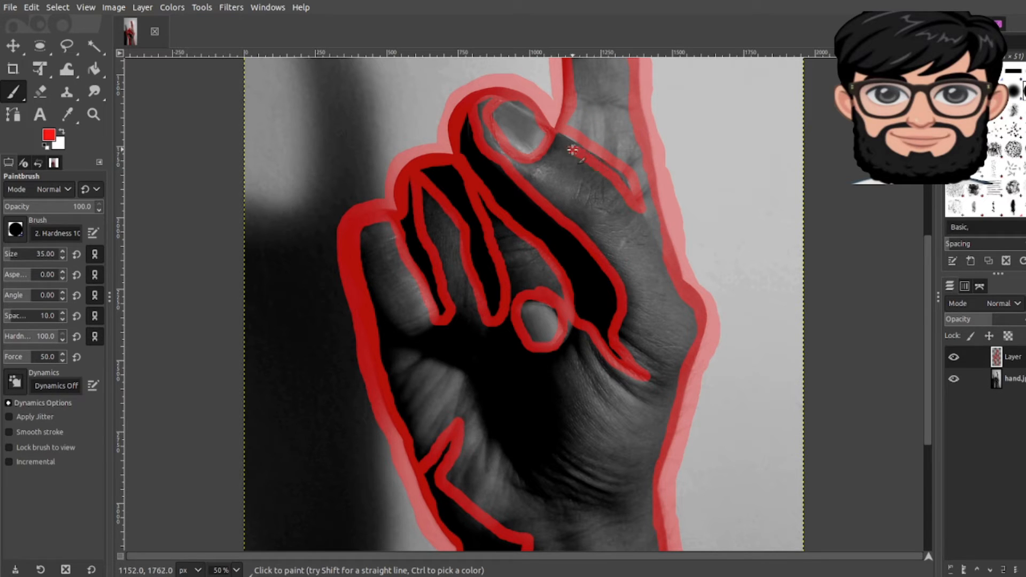
Outline the narrow dark shadow along the left side of the raised index finger in red, up to the fingertip
scroll(599, 178, up, 5)
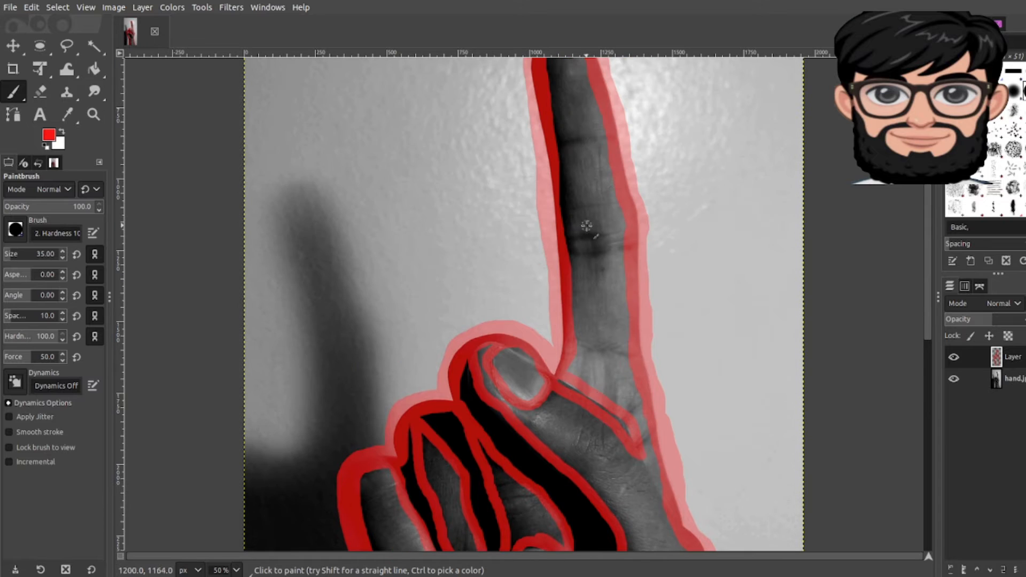
drag(568, 275, 575, 157)
scroll(576, 151, up, 3)
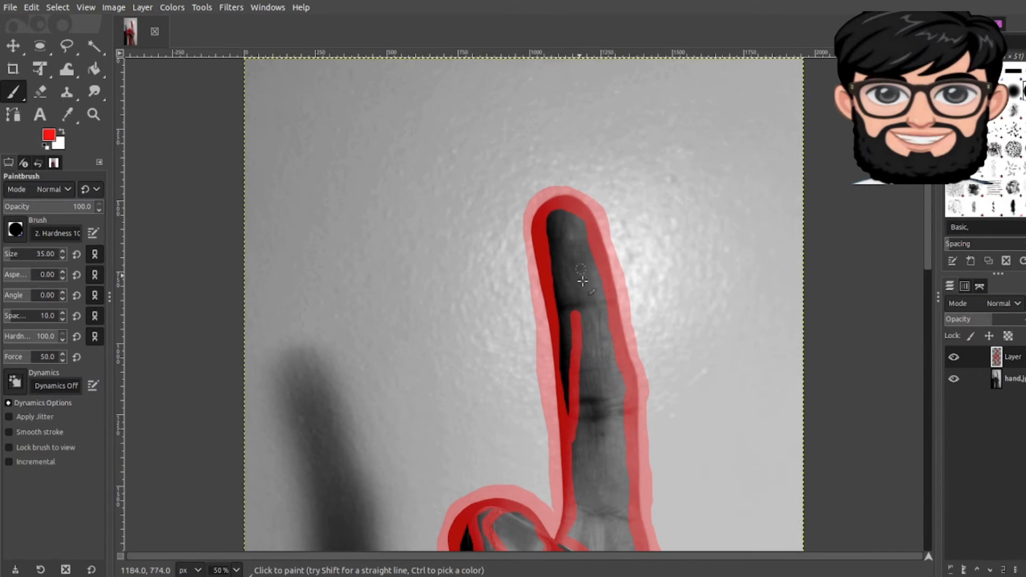
drag(571, 302, 557, 231)
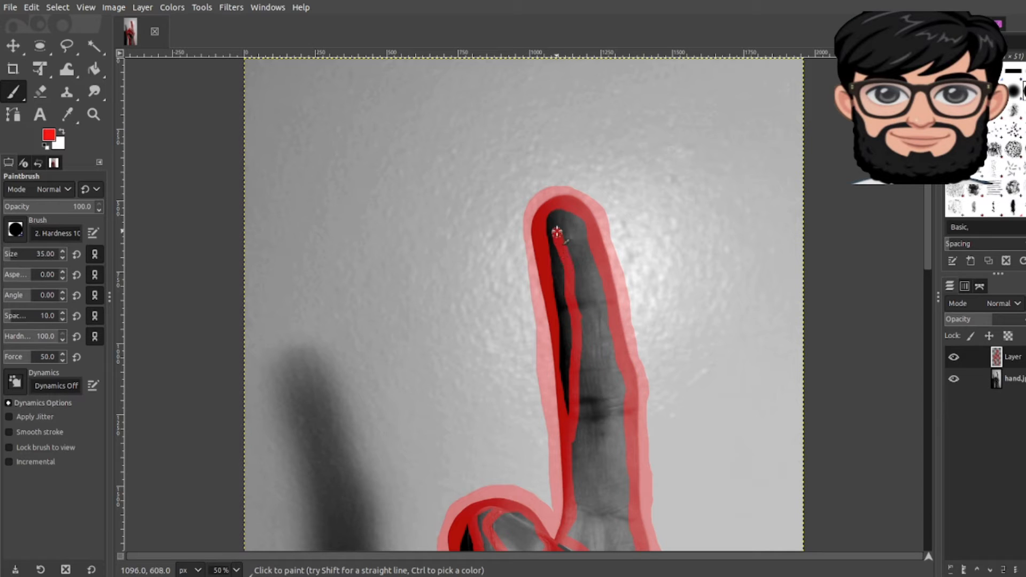
Outline the creases at the middle and upper joints of the raised index finger in red
scroll(564, 302, down, 6)
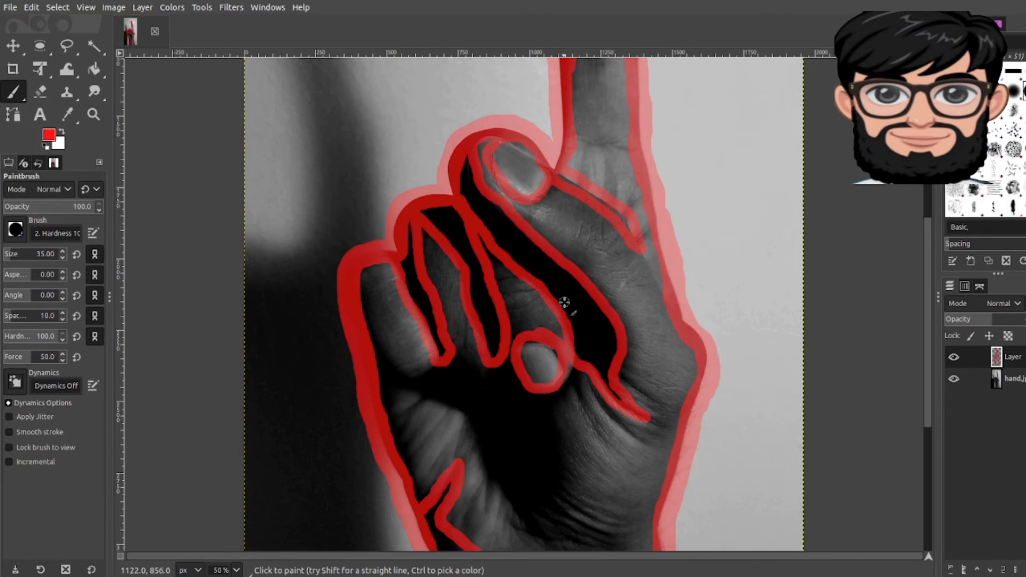
scroll(565, 303, up, 2)
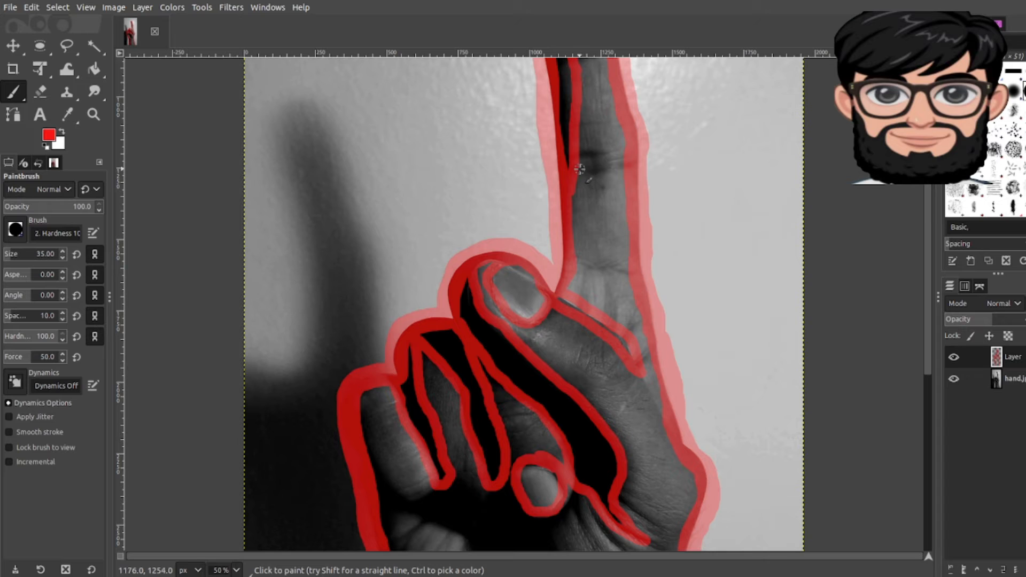
mouse_move(580, 169)
mouse_down()
mouse_move(620, 166)
mouse_move(620, 157)
mouse_move(586, 151)
mouse_up()
scroll(579, 153, up, 5)
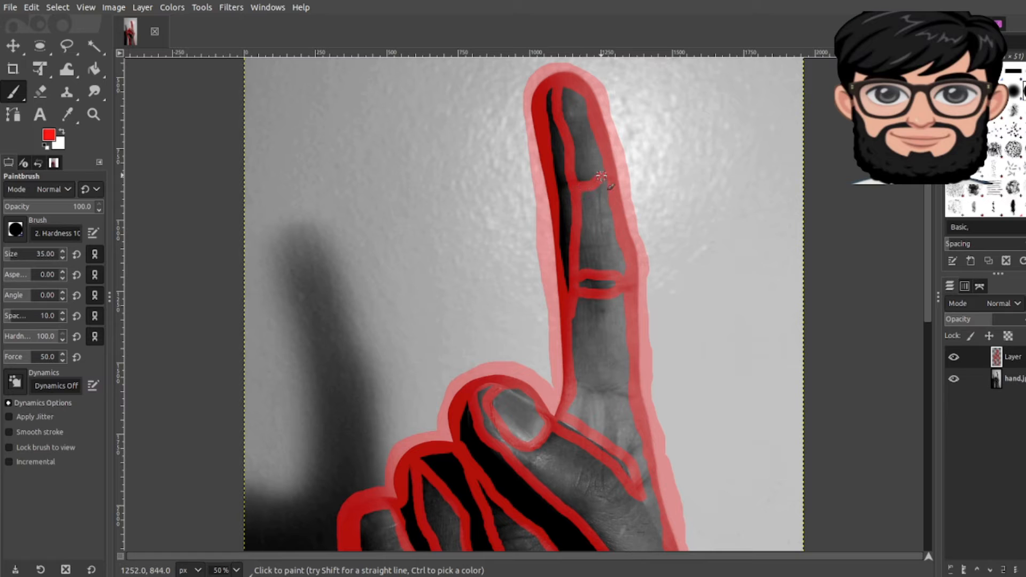
drag(608, 175, 573, 180)
Outline the dark hollow of the palm and the long narrow shadow running down the middle of the forearm in red
scroll(574, 180, down, 14)
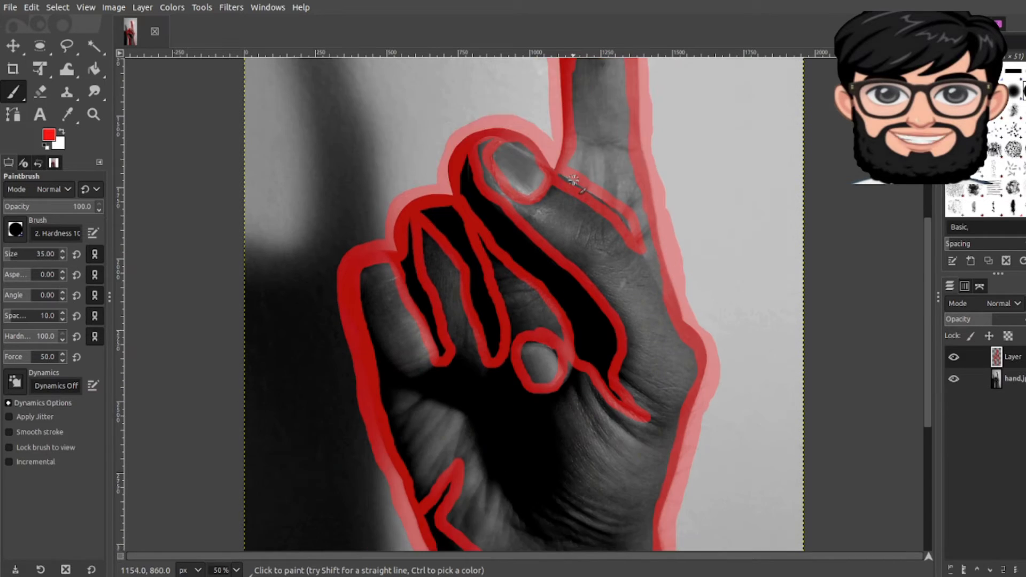
mouse_move(561, 275)
mouse_down()
mouse_move(575, 309)
mouse_move(577, 376)
mouse_move(624, 421)
mouse_move(614, 426)
mouse_move(522, 395)
mouse_move(464, 291)
mouse_move(399, 272)
mouse_move(398, 263)
mouse_move(435, 247)
mouse_move(560, 276)
mouse_up()
scroll(598, 321, down, 5)
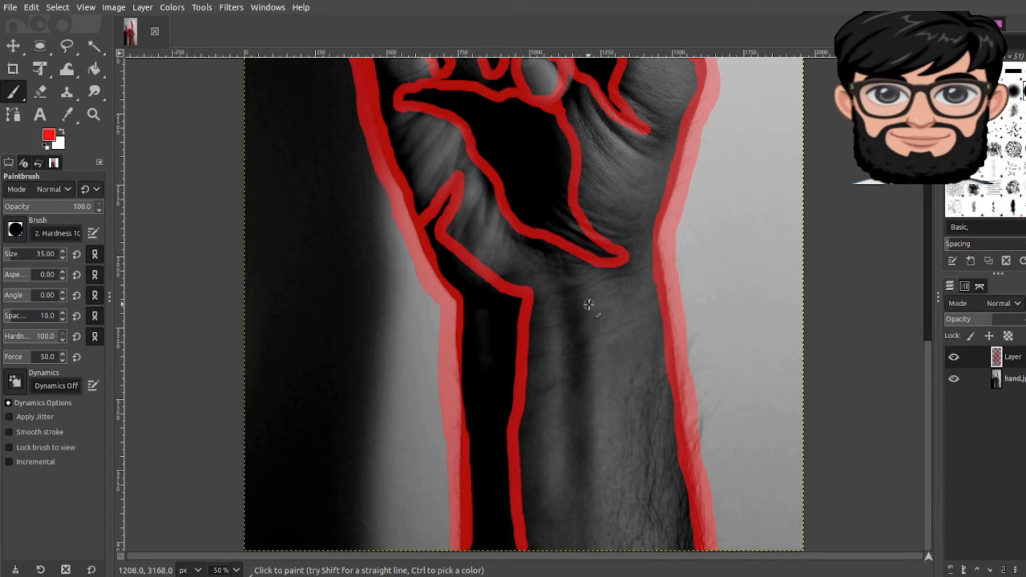
mouse_move(587, 291)
mouse_down()
mouse_move(557, 303)
mouse_move(558, 397)
mouse_move(577, 479)
mouse_move(585, 295)
mouse_up()
Outline the crease at the base of the index finger and add a short pointed crease at the thumb shadow's lower end
scroll(589, 299, up, 10)
scroll(588, 299, down, 12)
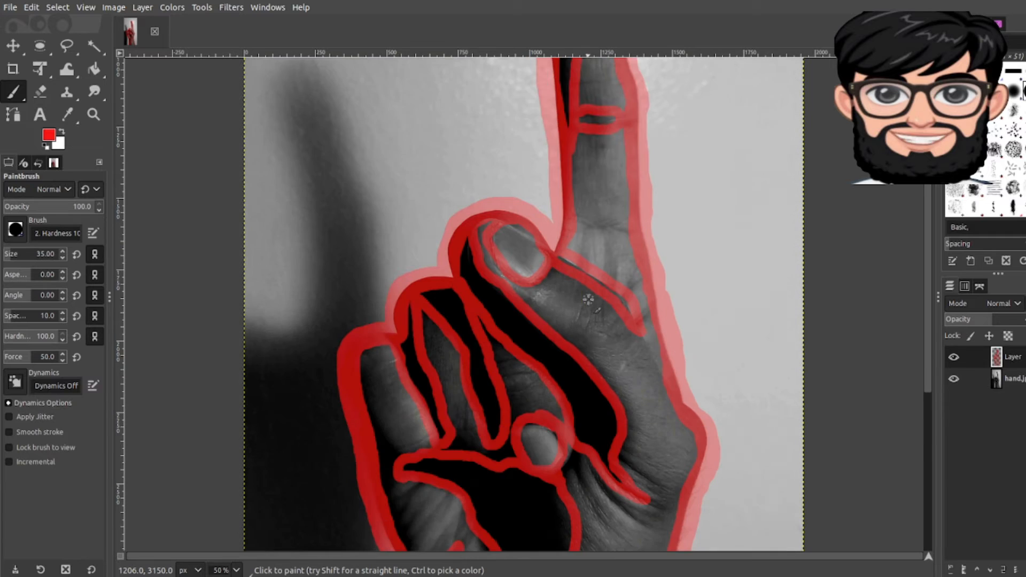
scroll(588, 300, up, 5)
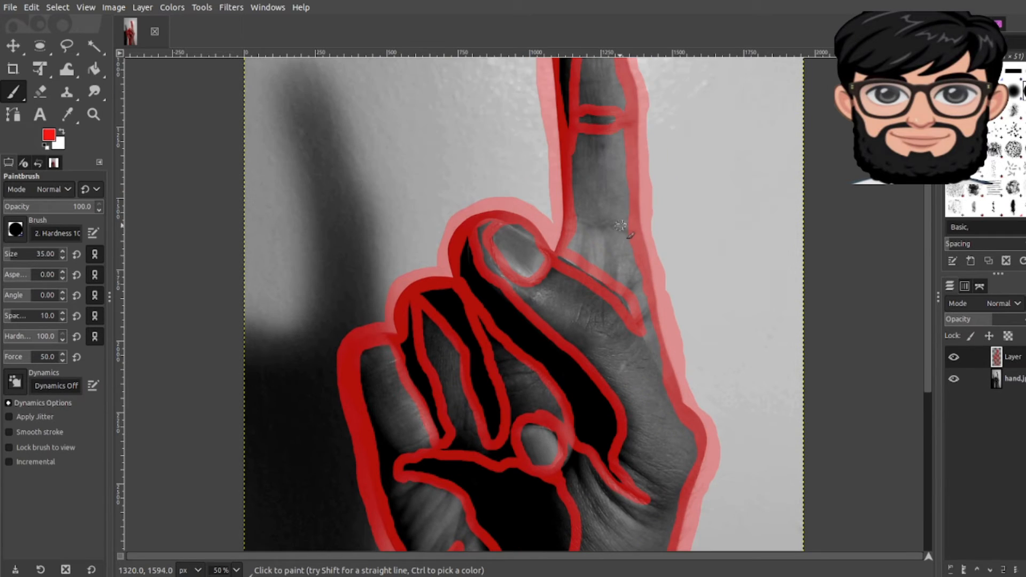
drag(585, 217, 613, 229)
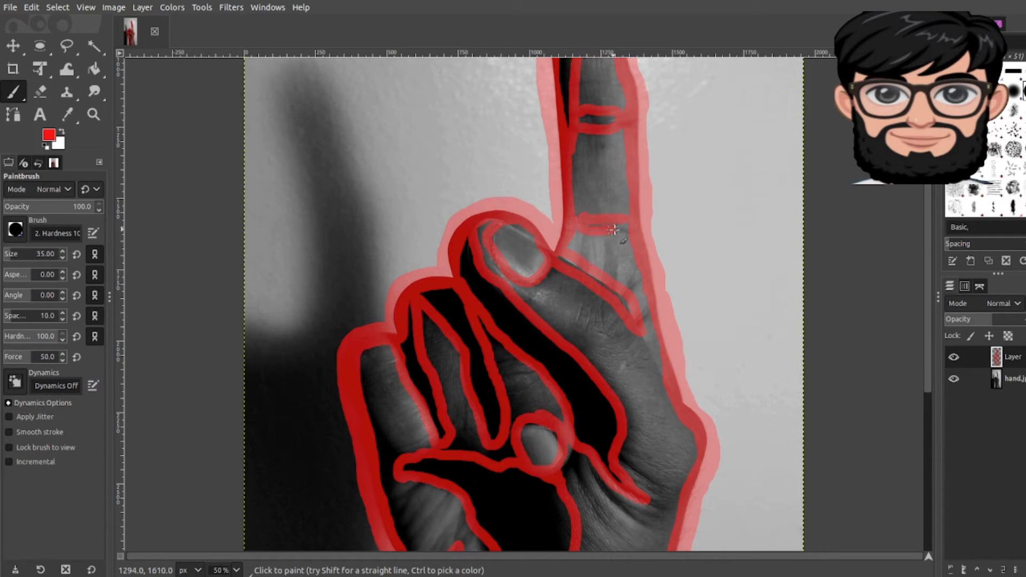
scroll(634, 315, down, 5)
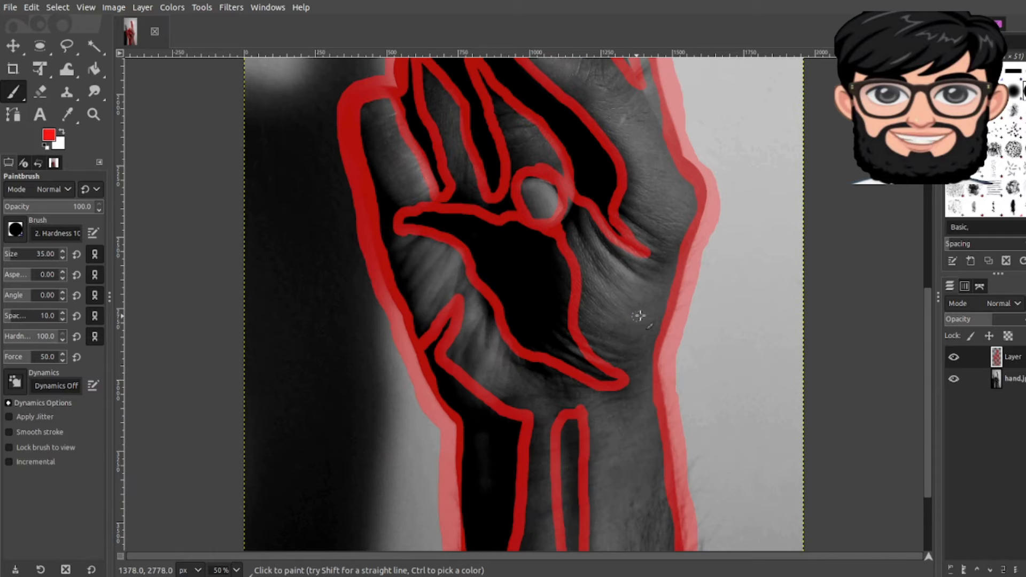
drag(622, 206, 650, 236)
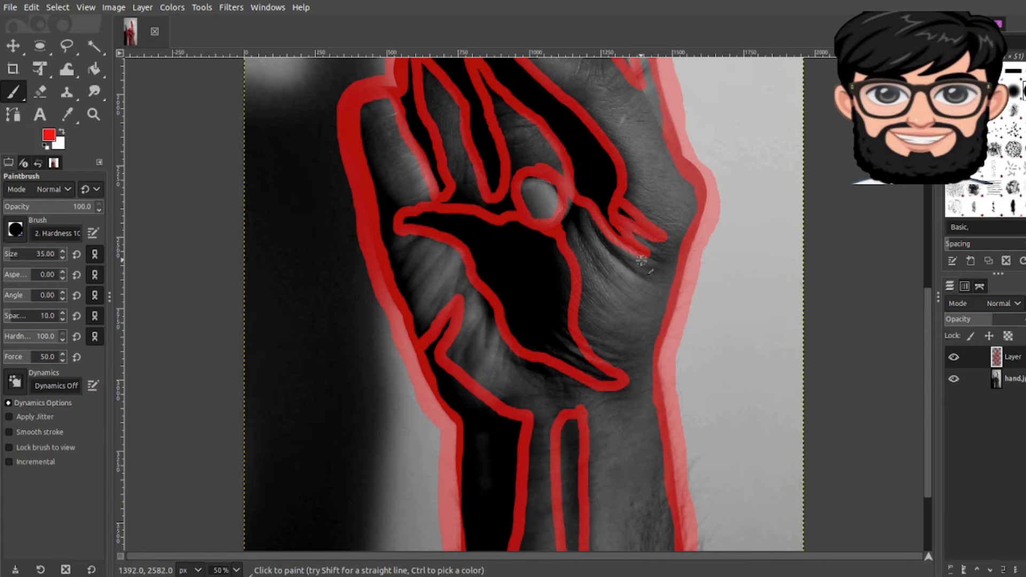
scroll(642, 260, up, 3)
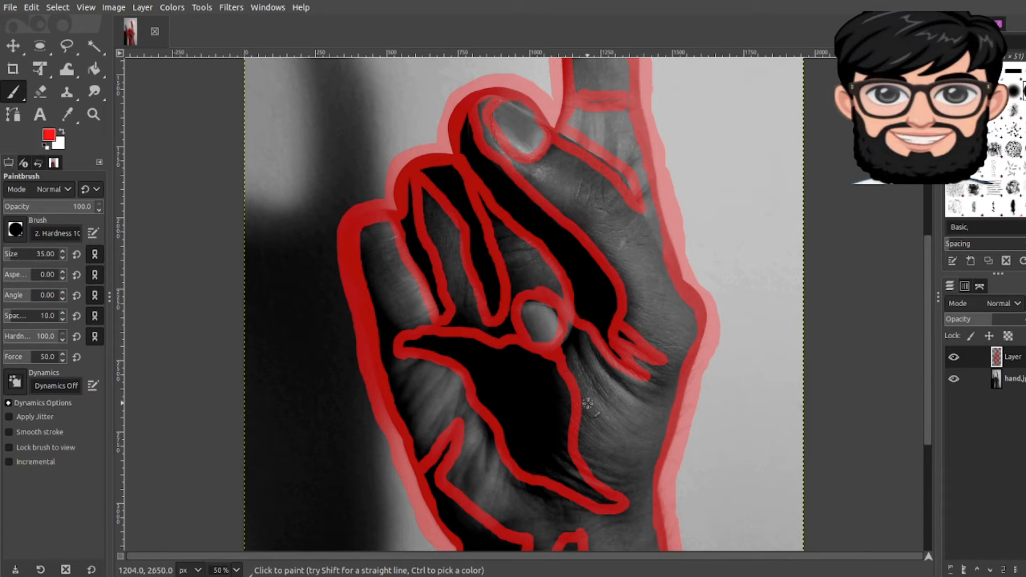
scroll(599, 423, down, 6)
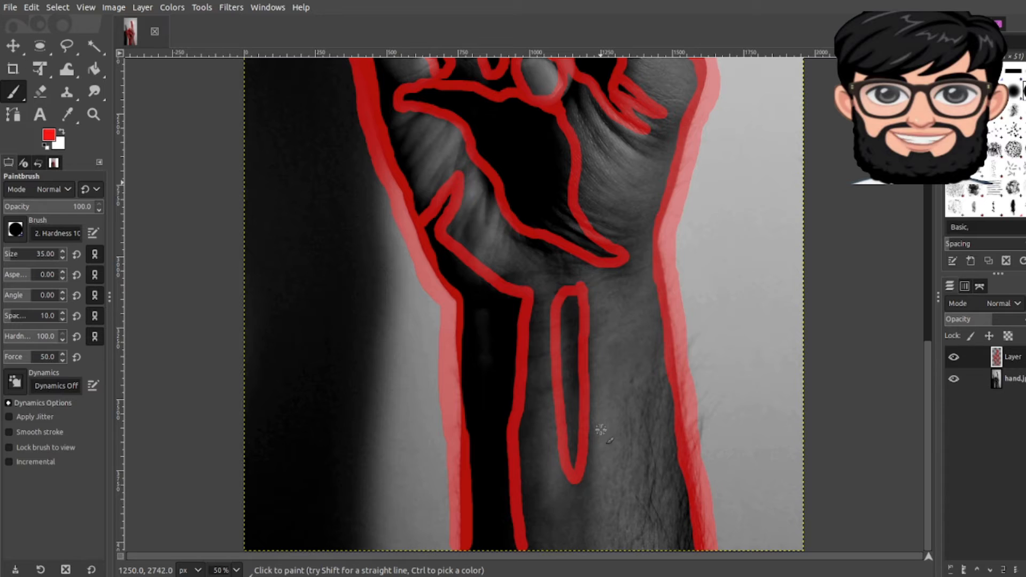
scroll(601, 430, up, 9)
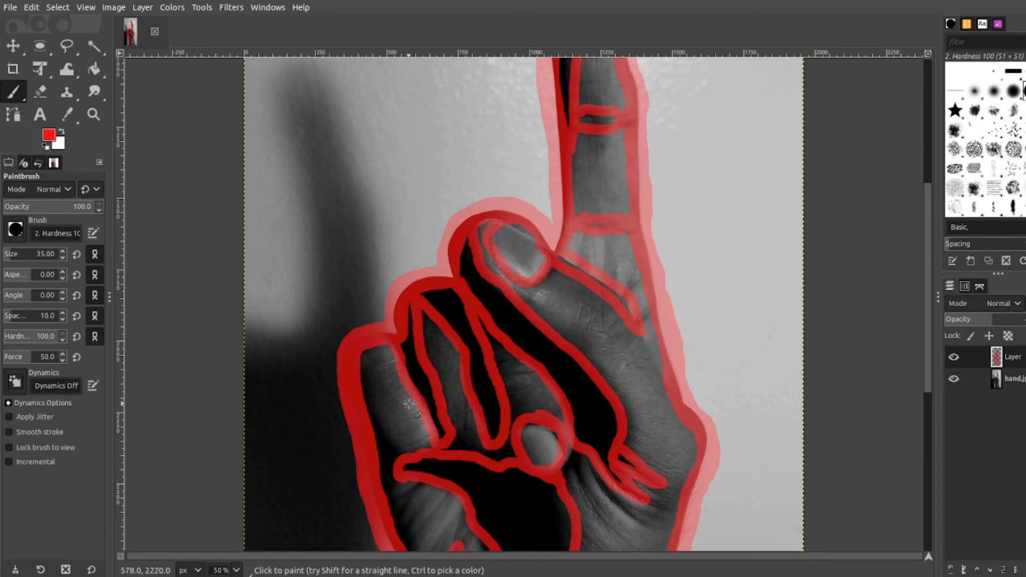
scroll(618, 393, down, 5)
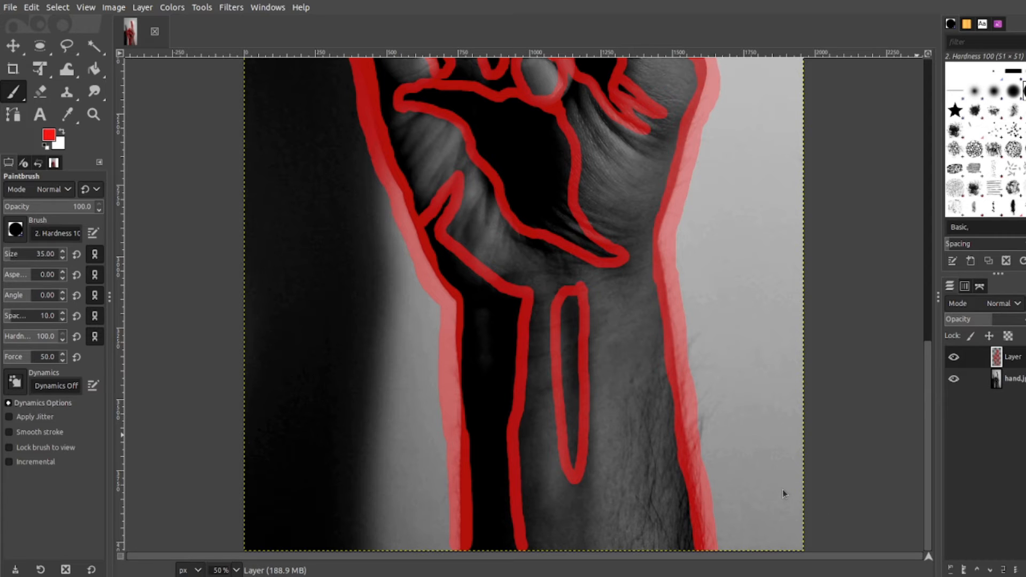
Add a new white layer and place it between the red outline layer and the hand photo
key(Return)
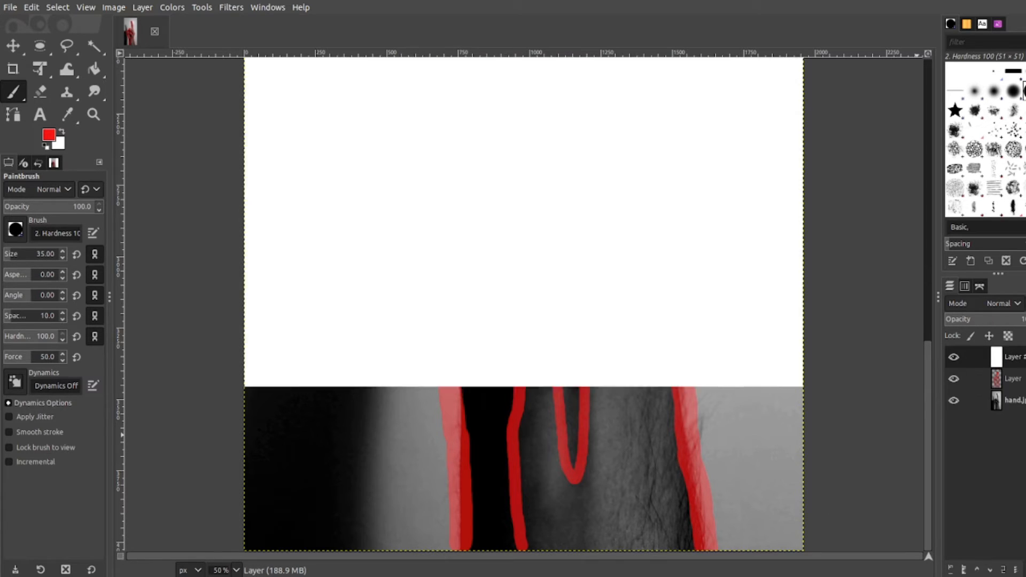
drag(1000, 368, 999, 393)
scroll(742, 358, up, 5)
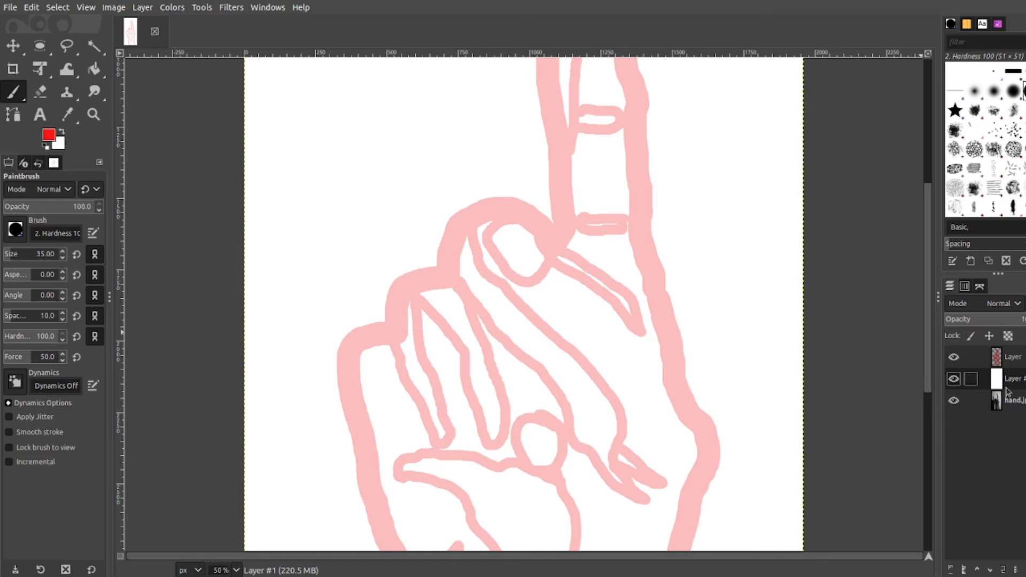
Select the red outline layer and raise its opacity to nearly full
click(1005, 367)
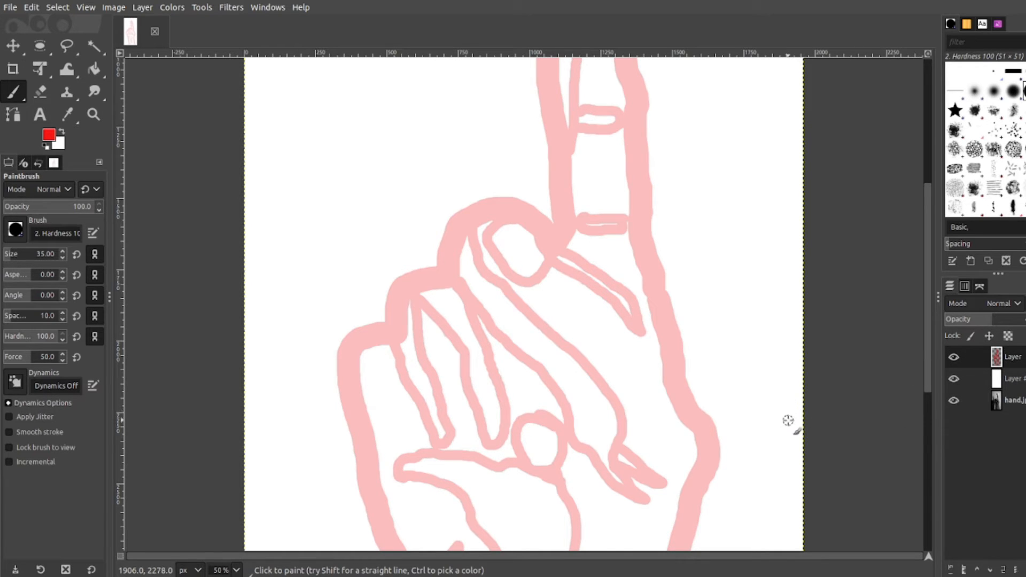
scroll(789, 422, up, 5)
scroll(789, 421, down, 2)
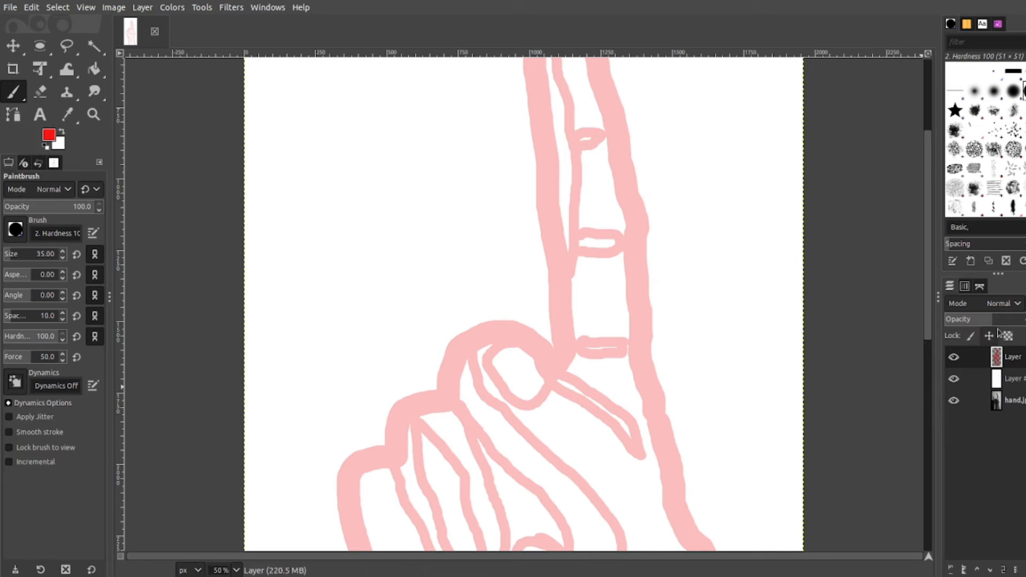
drag(994, 324, 1025, 324)
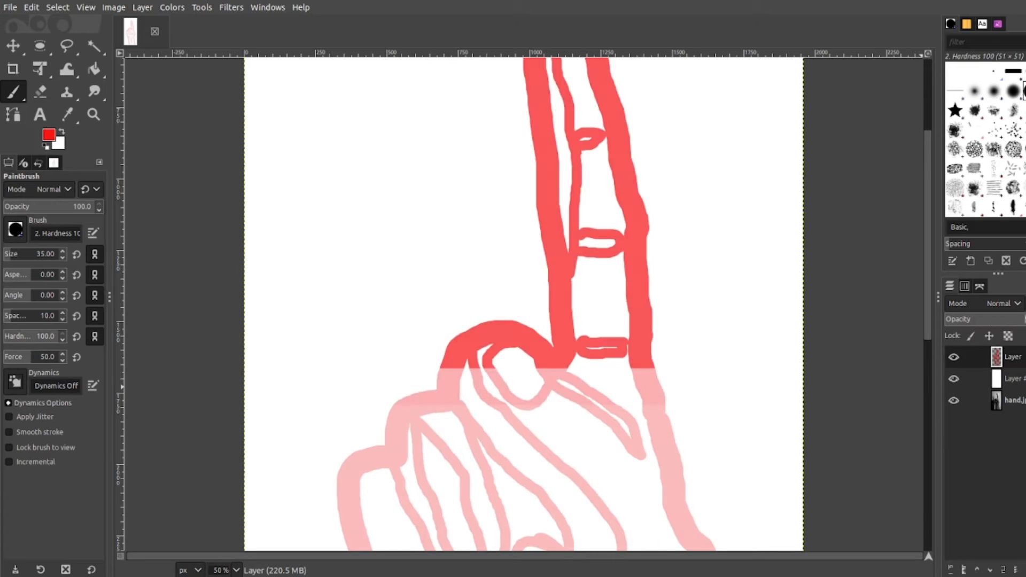
scroll(797, 297, down, 6)
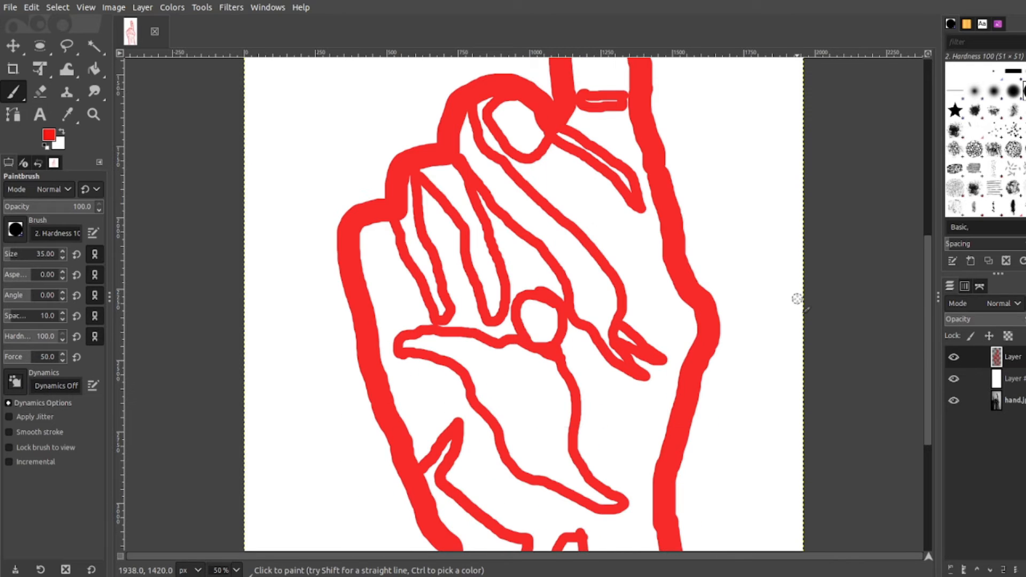
scroll(614, 309, up, 2)
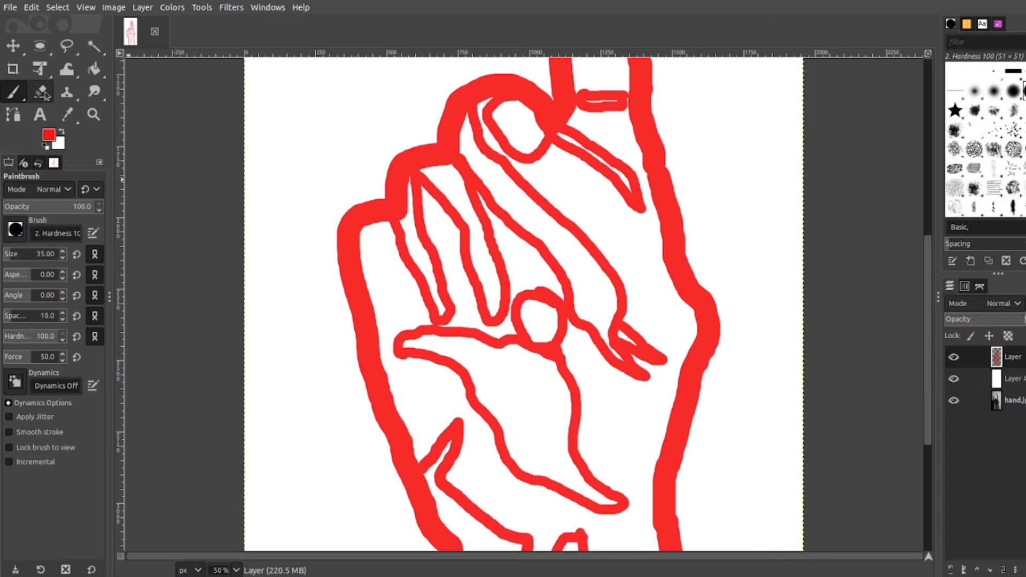
Bucket-fill the wide shadow along the forearm's edge and the narrow shadow down its middle with red, closing the thin seams
click(94, 70)
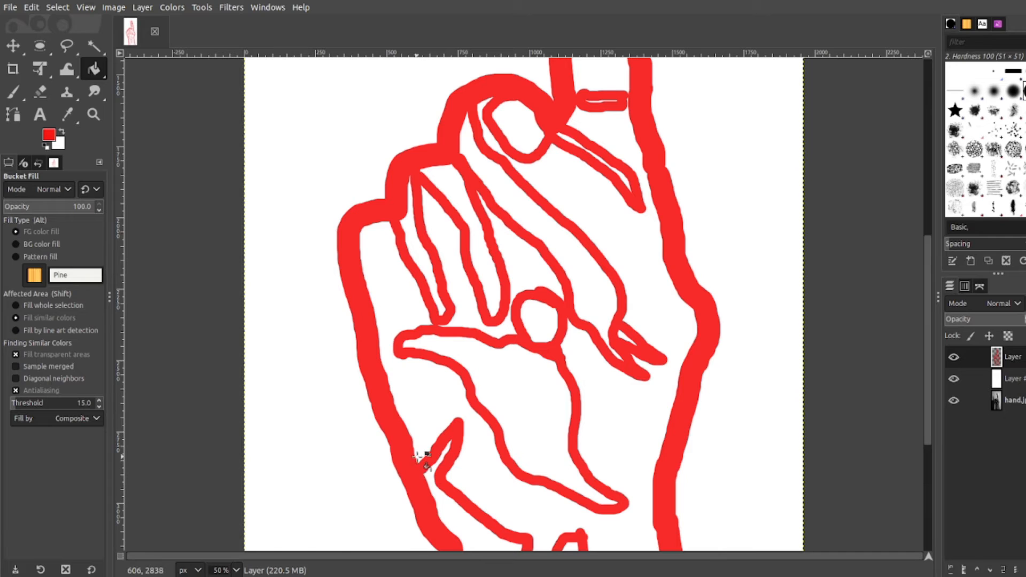
scroll(417, 457, down, 5)
click(490, 408)
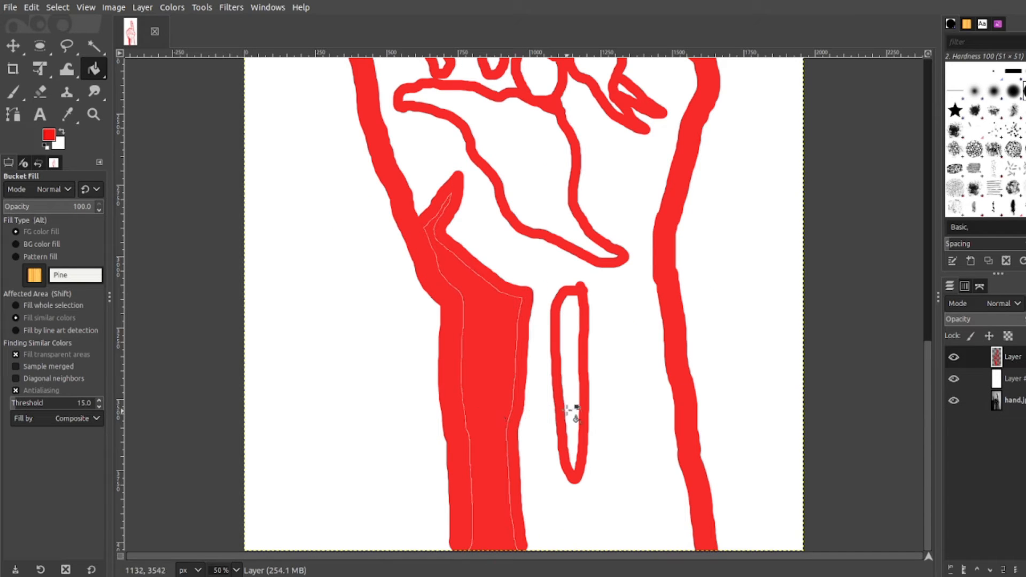
click(567, 410)
scroll(576, 353, up, 3)
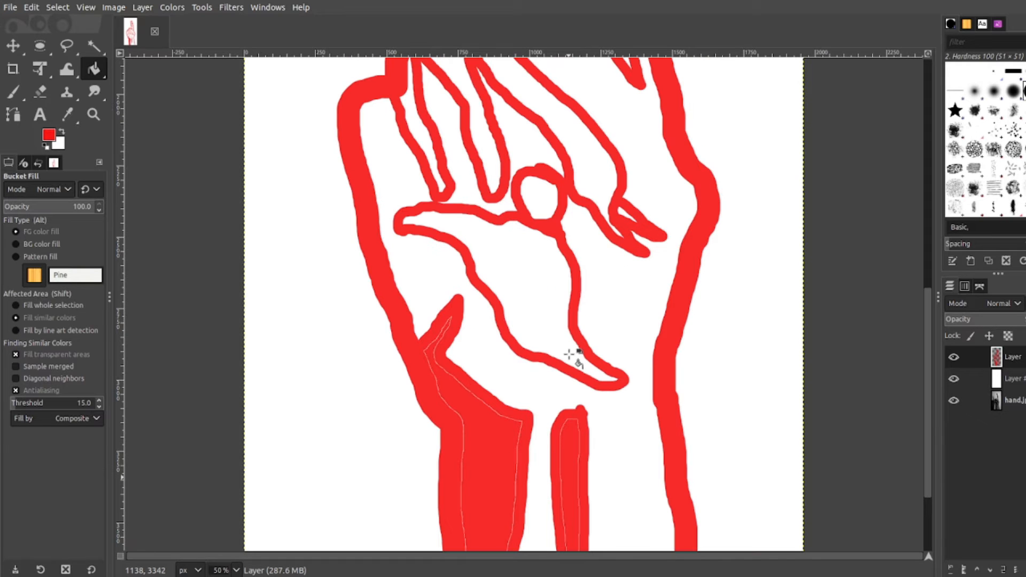
click(501, 458)
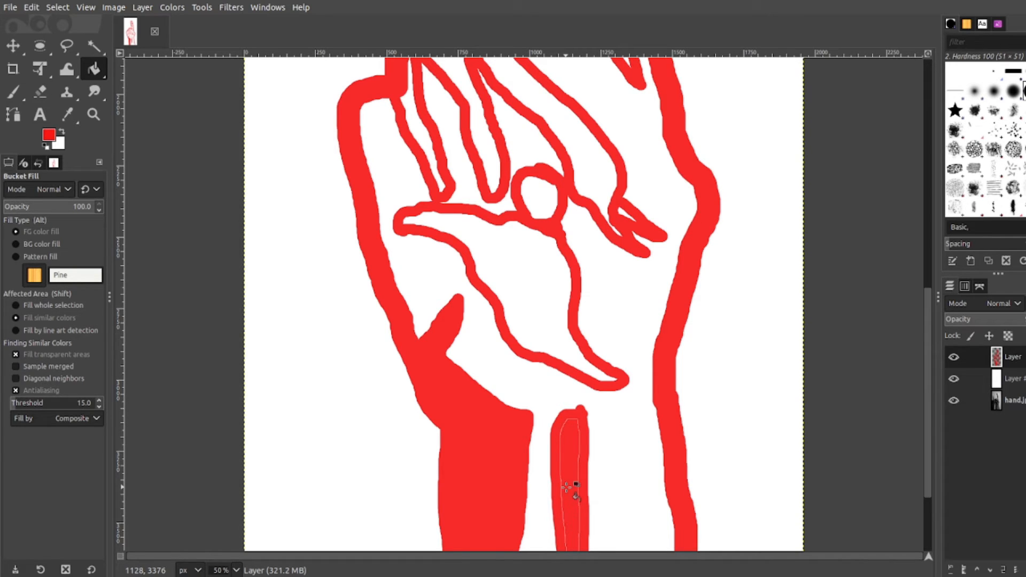
click(567, 484)
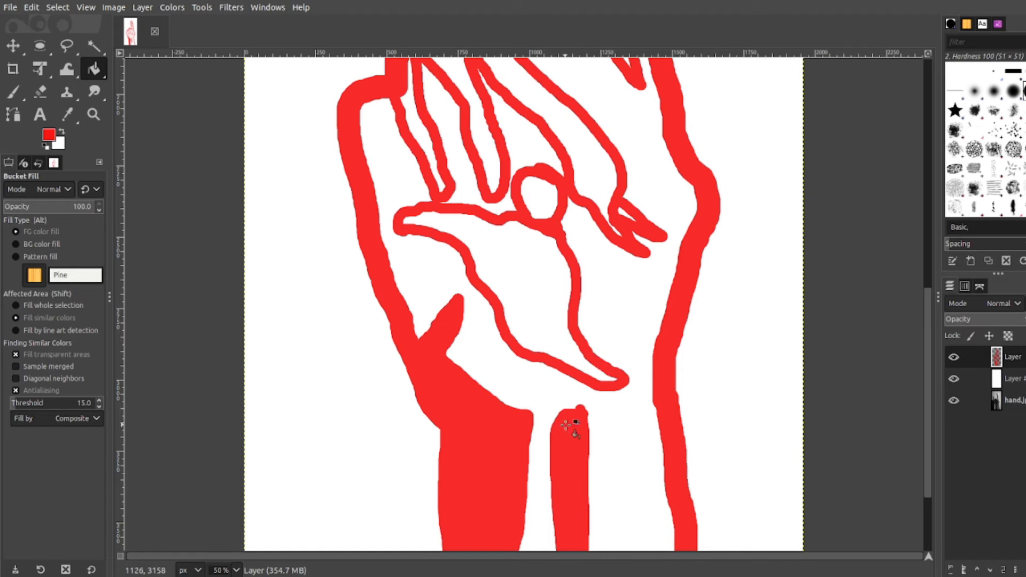
Fill the palm hollow, the shadow beside the little finger and the long diagonal shadow with its forked lower end in red
scroll(564, 401, down, 3)
scroll(565, 401, up, 7)
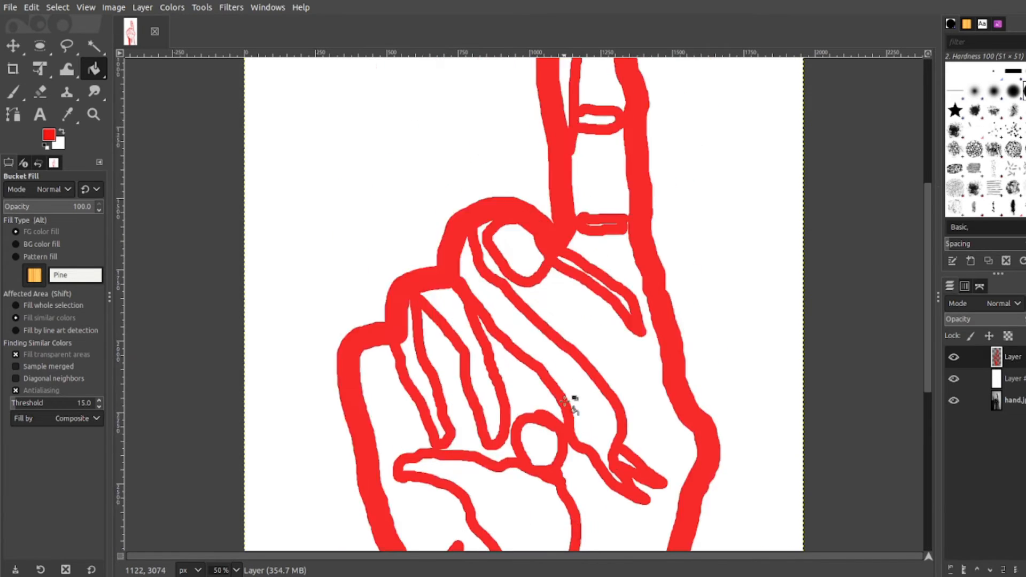
scroll(564, 401, down, 2)
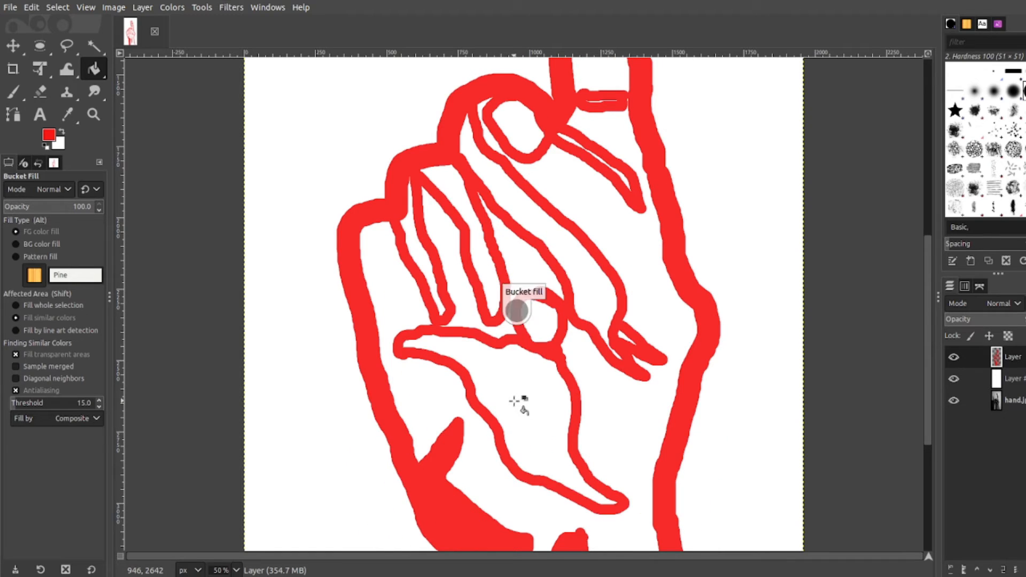
click(515, 401)
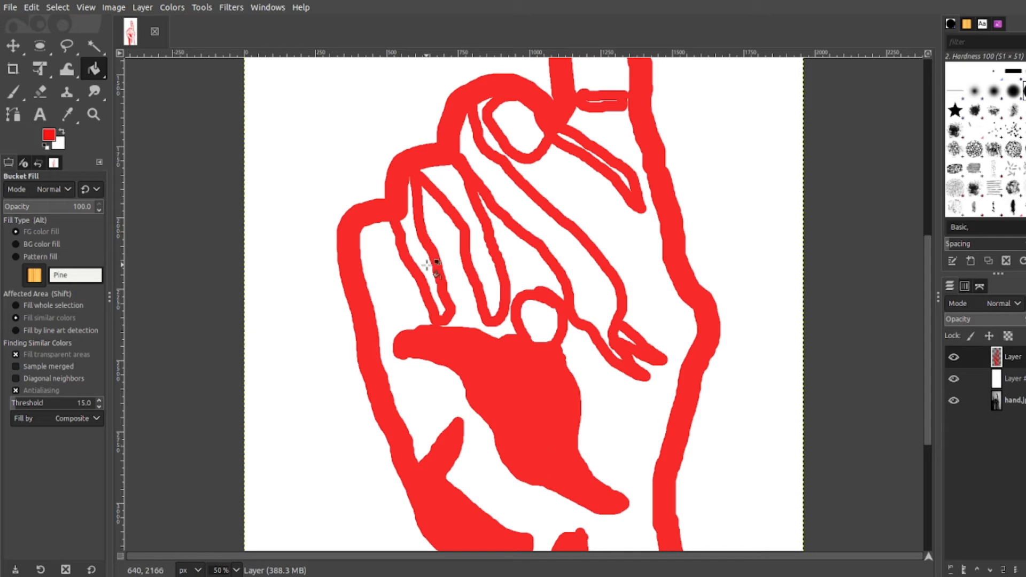
click(428, 267)
click(469, 227)
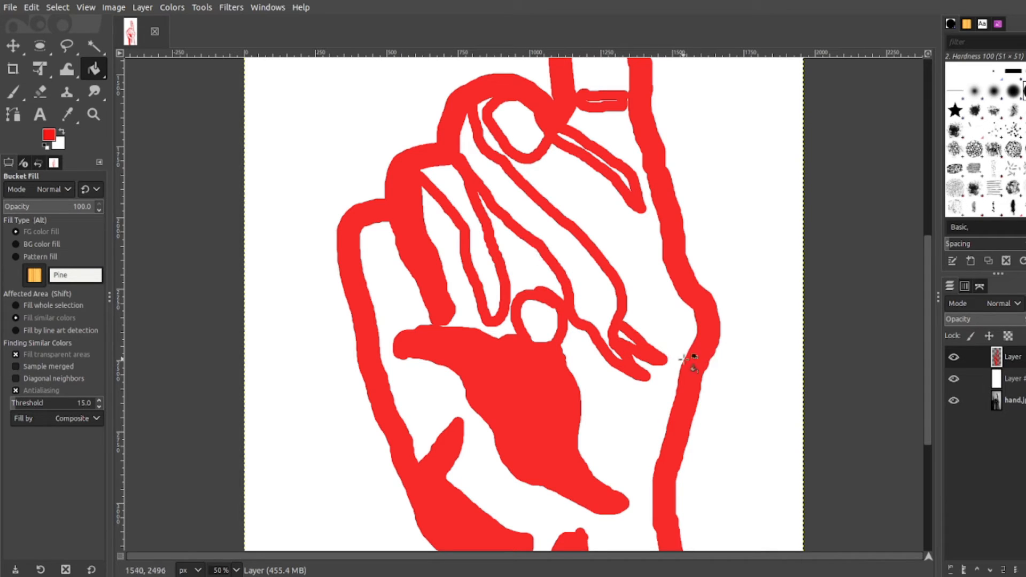
click(628, 338)
click(576, 284)
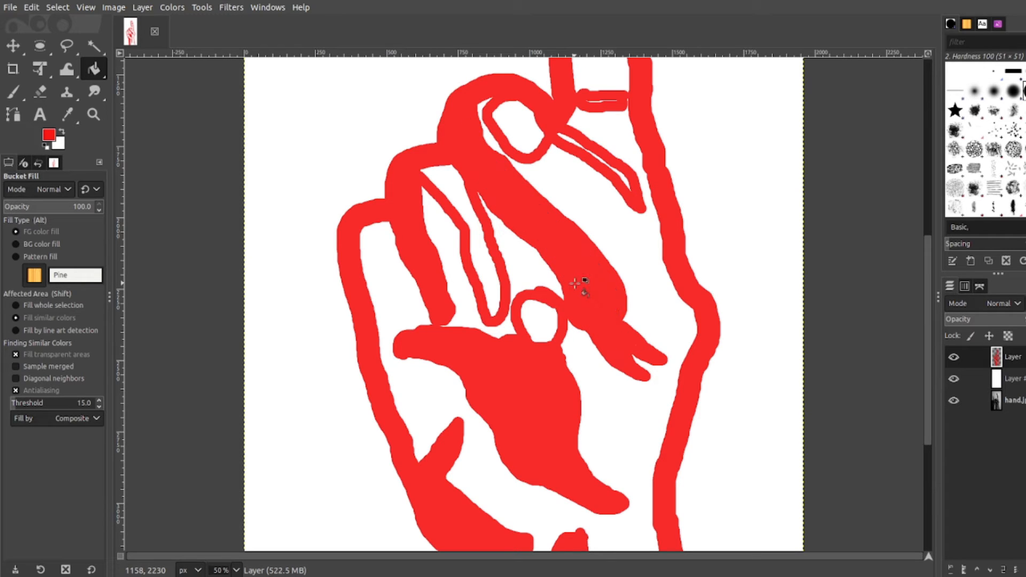
Try filling the small palm circle, undo it, and fill the curved crease below the index finger and the remaining folded-finger shadow in red
click(539, 309)
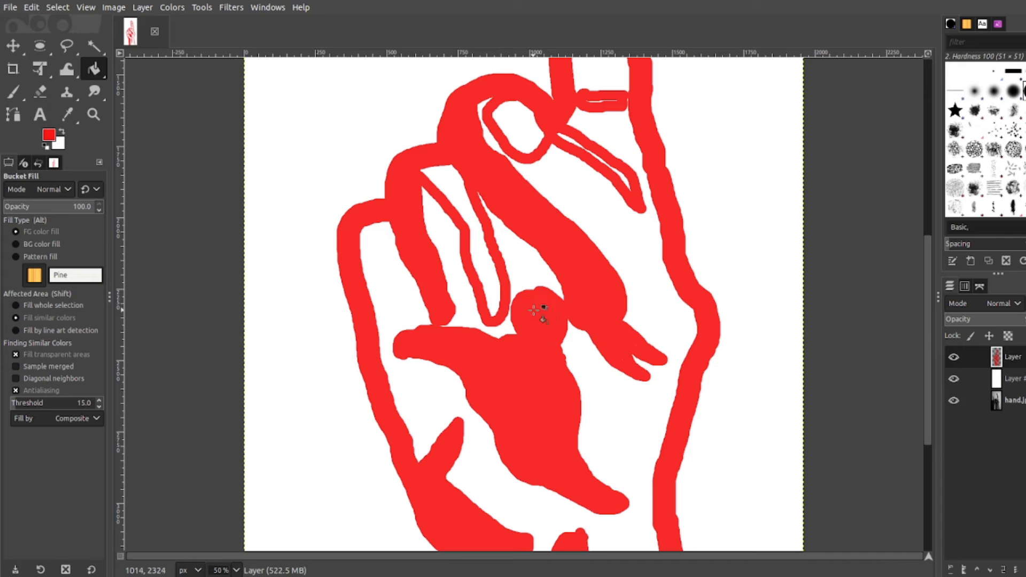
key(ctrl+z)
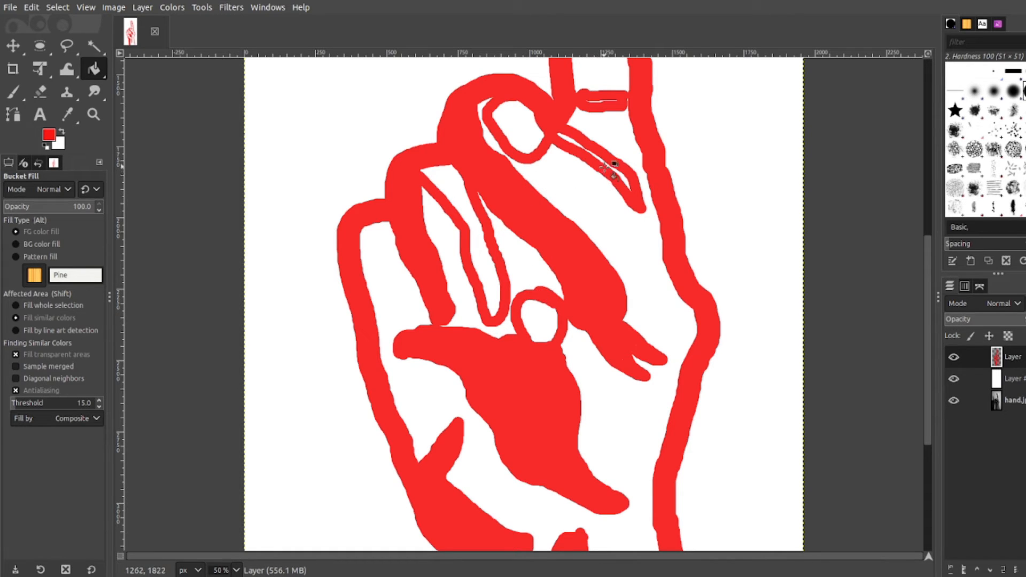
click(609, 168)
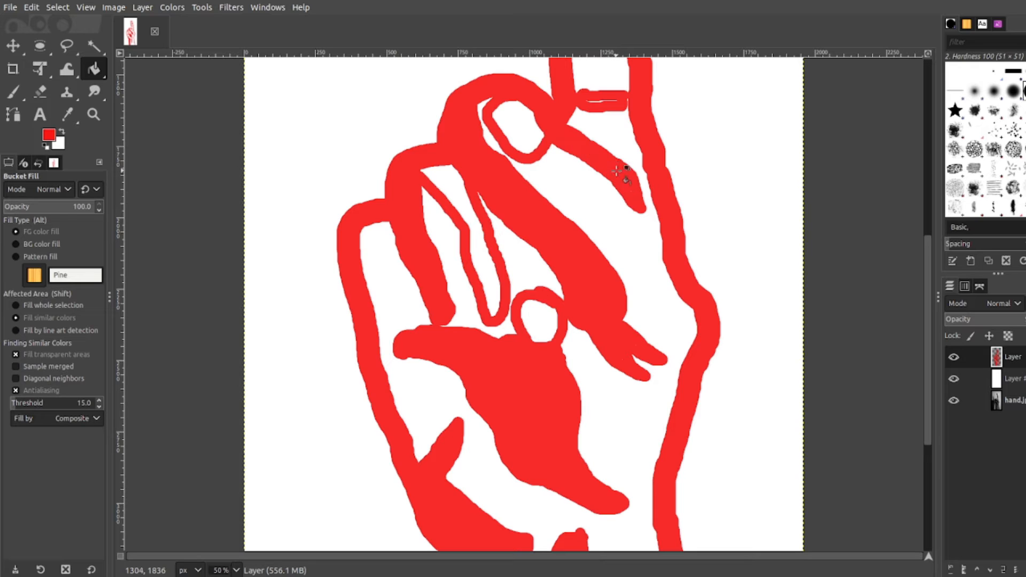
click(484, 250)
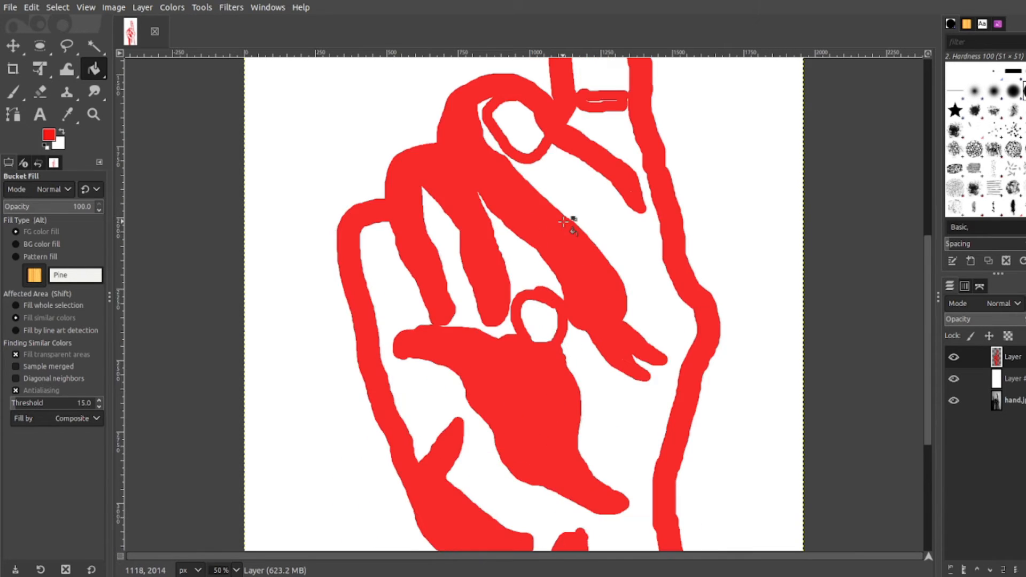
Fill the long shadow along the index finger's side with red and start filling its uppermost crease
scroll(564, 222, up, 5)
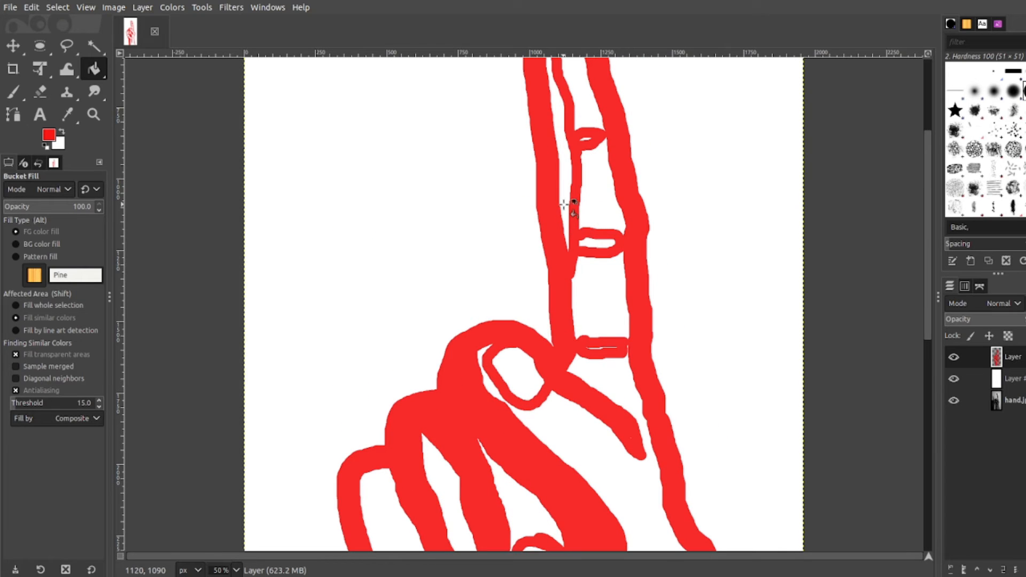
click(562, 205)
click(589, 139)
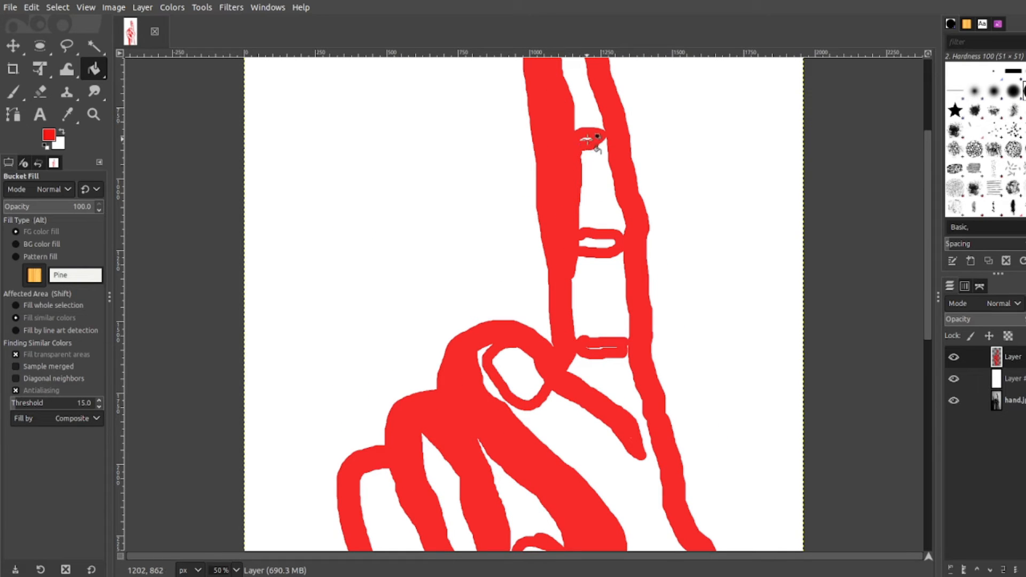
click(587, 137)
click(588, 139)
click(577, 144)
Fill the remaining white gaps inside the upper, middle and base creases of the index finger with red
scroll(650, 181, down, 1)
scroll(651, 181, up, 1)
scroll(651, 180, up, 3)
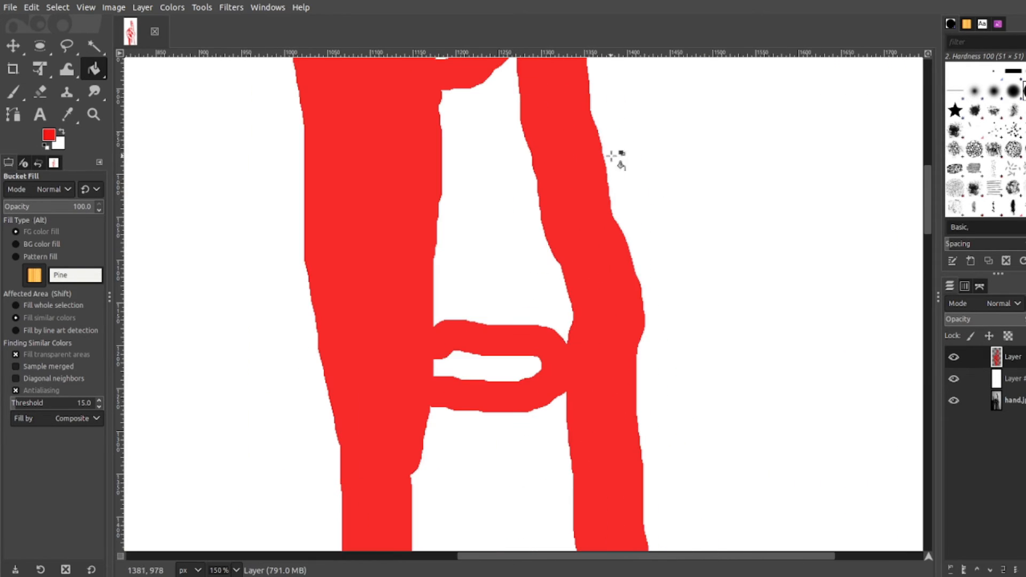
scroll(508, 130, up, 2)
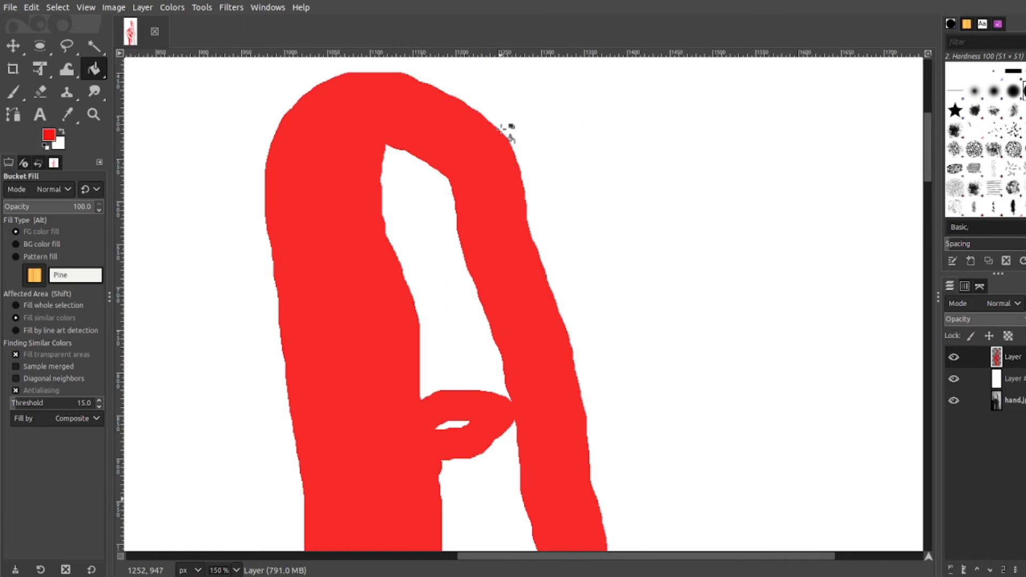
click(454, 426)
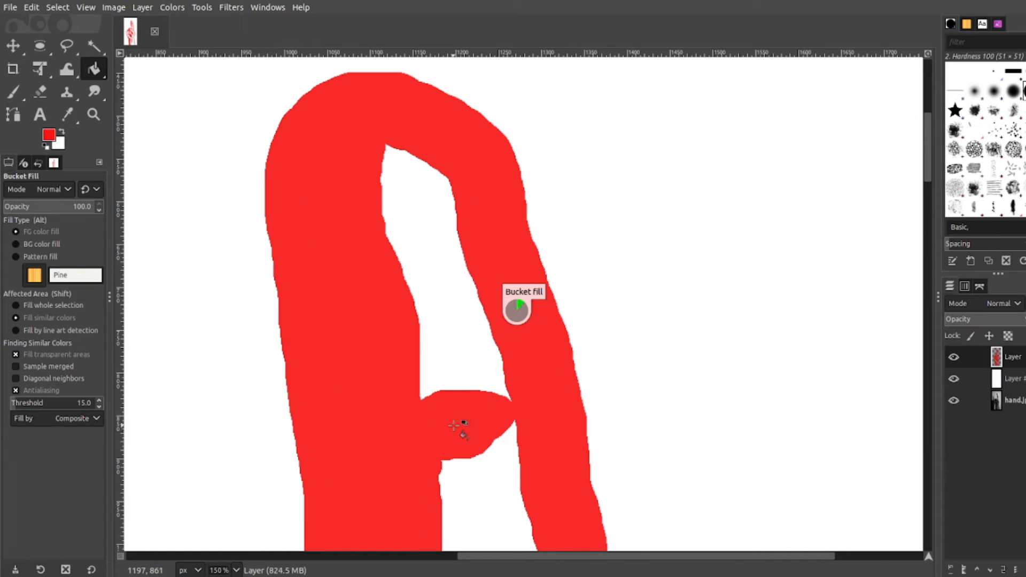
scroll(454, 426, down, 5)
click(470, 368)
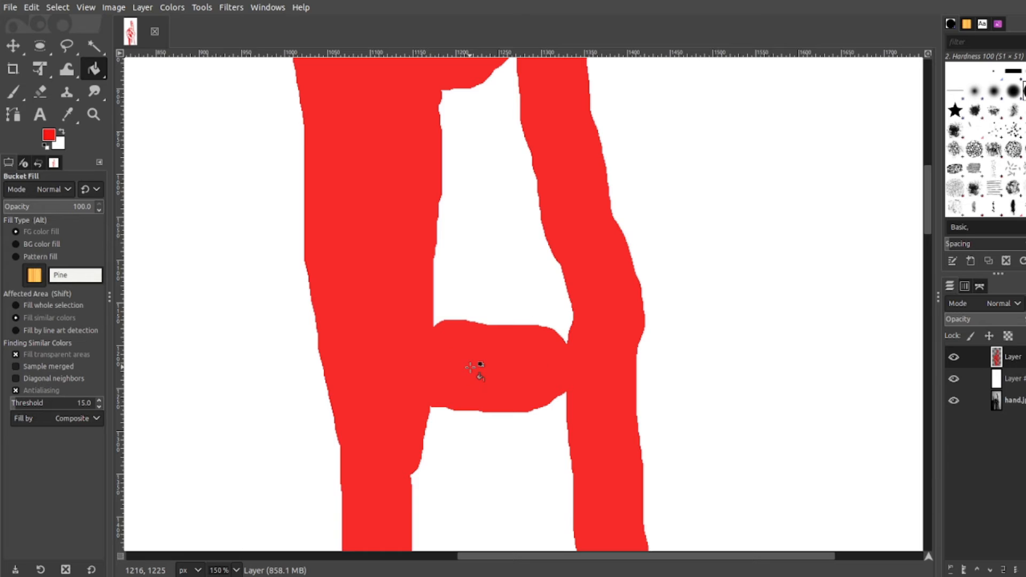
scroll(483, 374, down, 8)
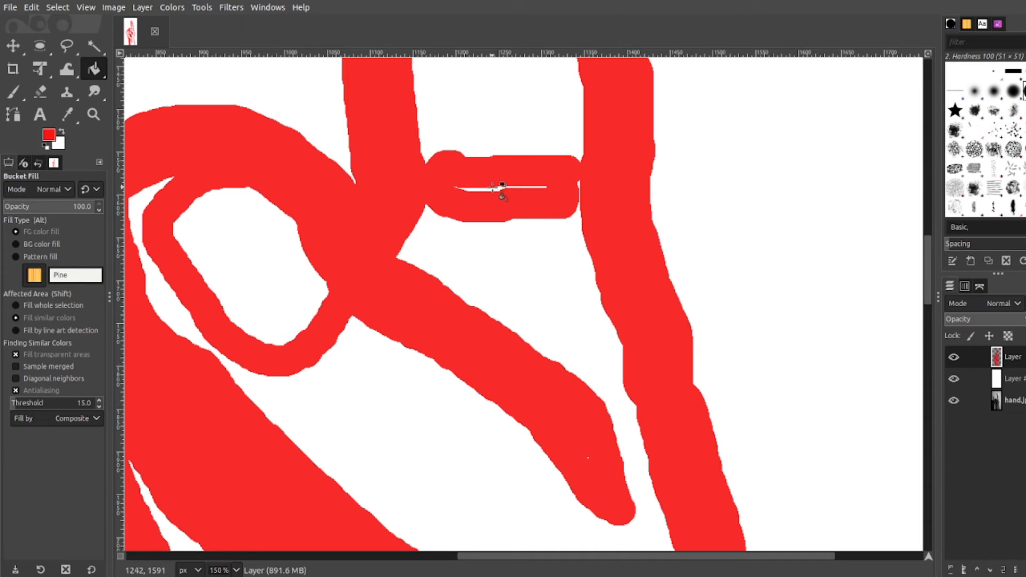
click(501, 188)
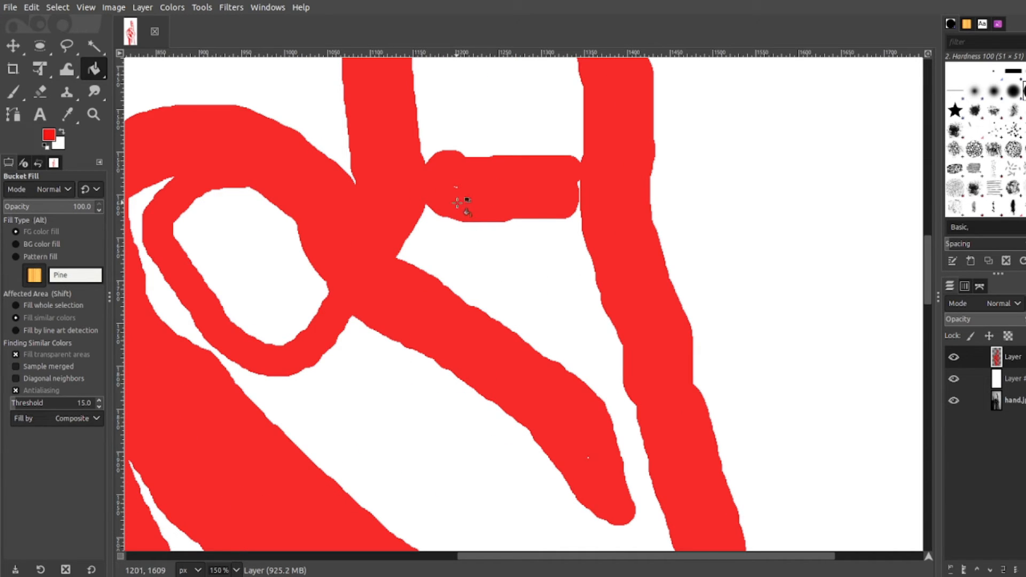
Paint over the leftover white specks in the index finger's base crease and the other filled shadows with the red Paintbrush
scroll(458, 188, down, 3)
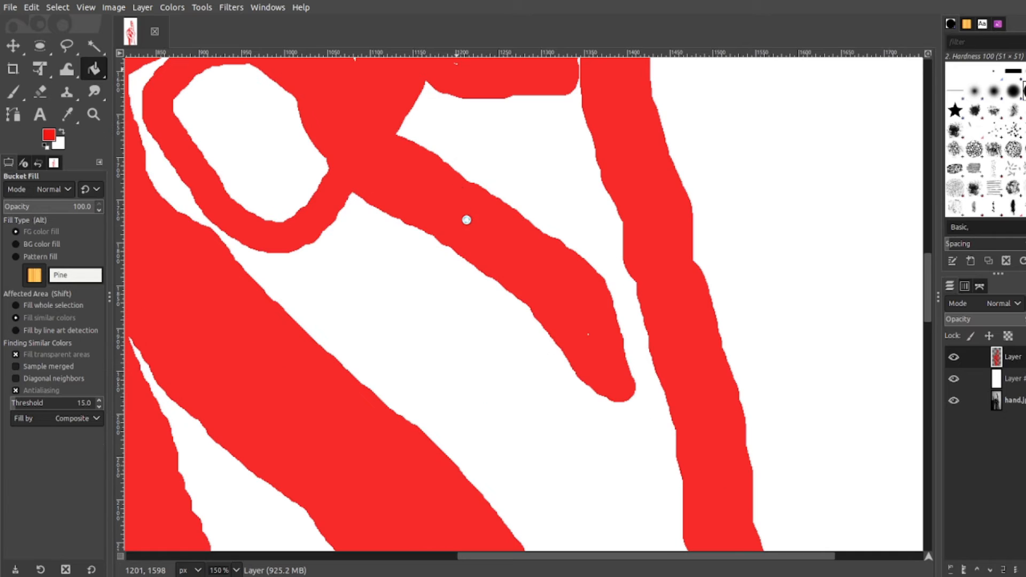
scroll(465, 218, up, 6)
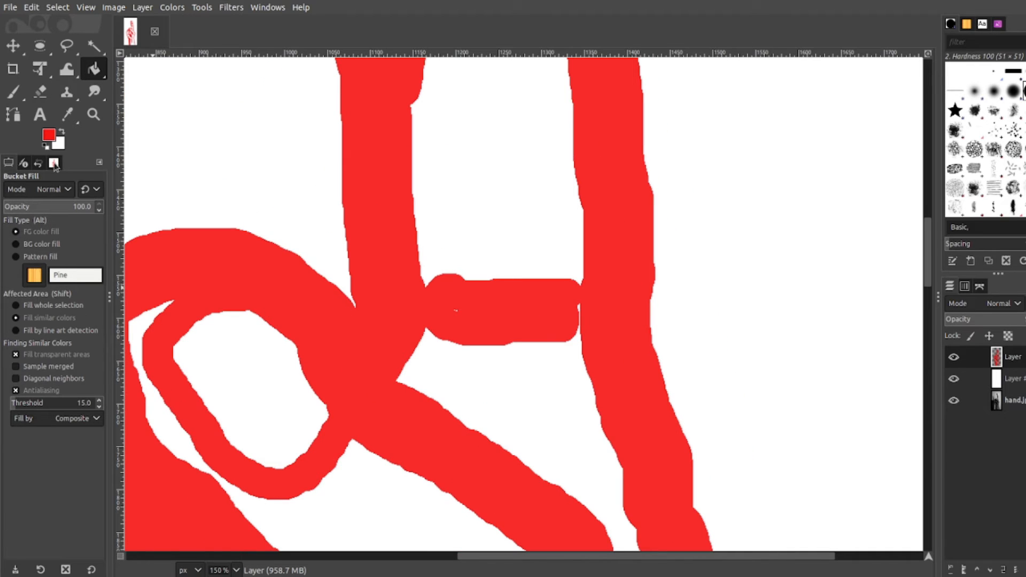
click(16, 94)
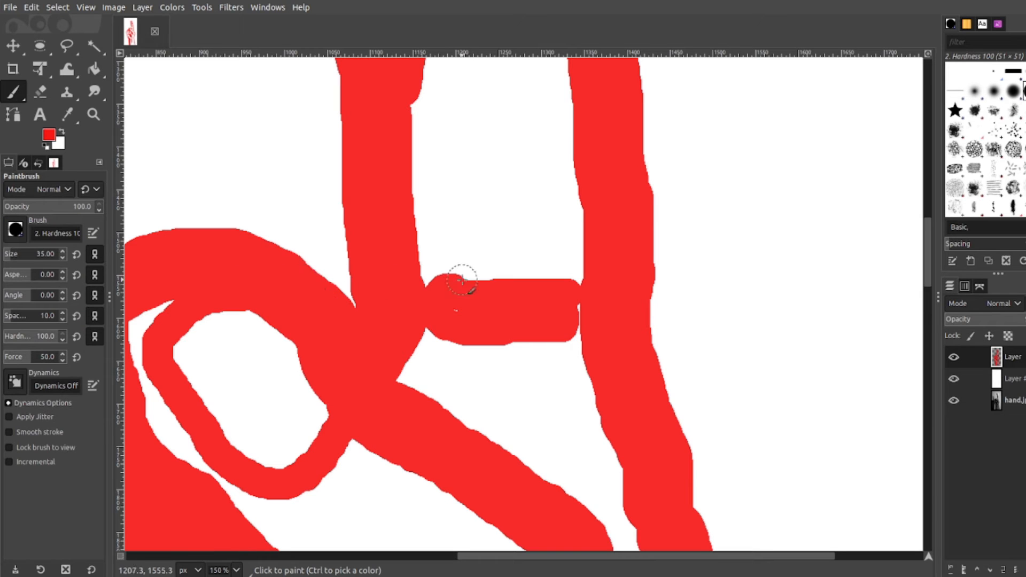
drag(449, 316, 461, 311)
scroll(472, 404, down, 3)
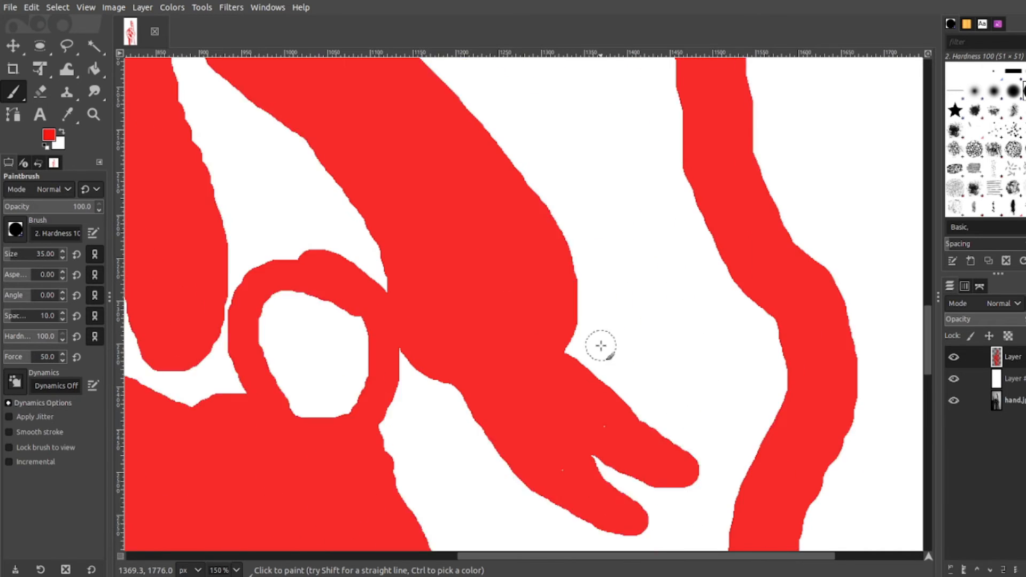
scroll(601, 346, down, 3)
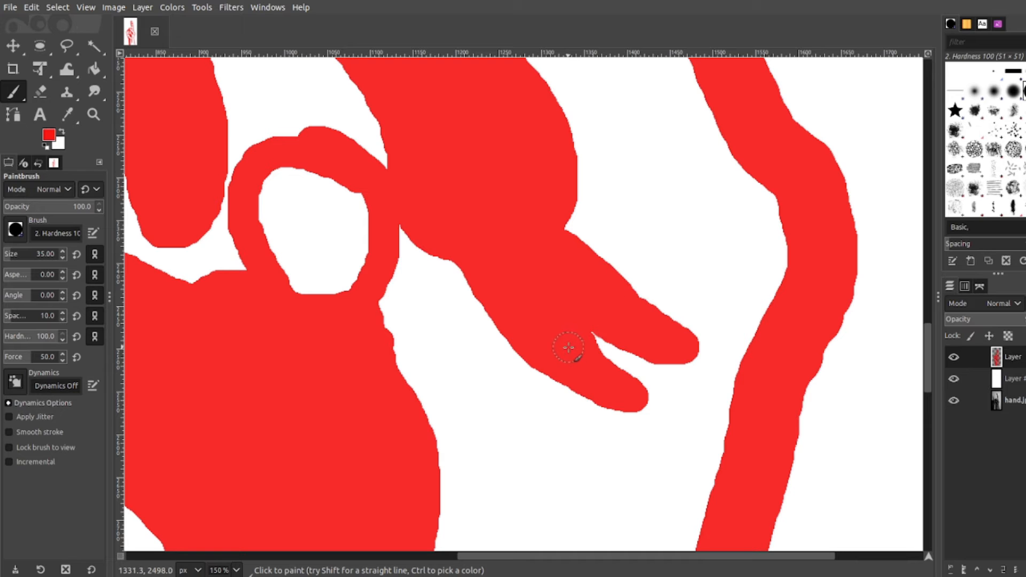
Inspect the filled finger and palm shadows up close for missed gaps, and check the whole hand drawing
scroll(501, 292, left, 5)
scroll(501, 293, up, 4)
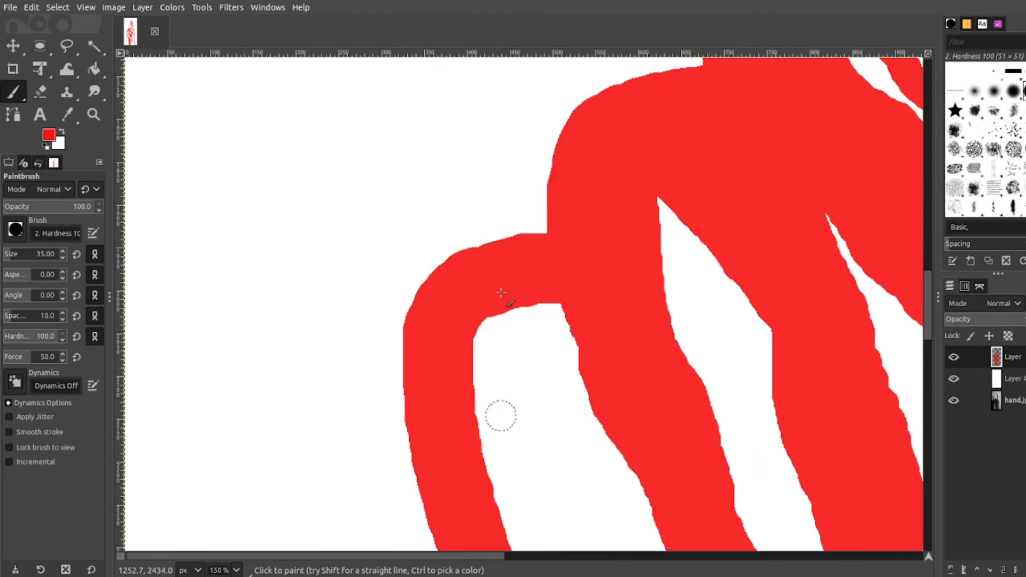
scroll(501, 292, down, 4)
scroll(501, 292, right, 6)
scroll(501, 292, up, 1)
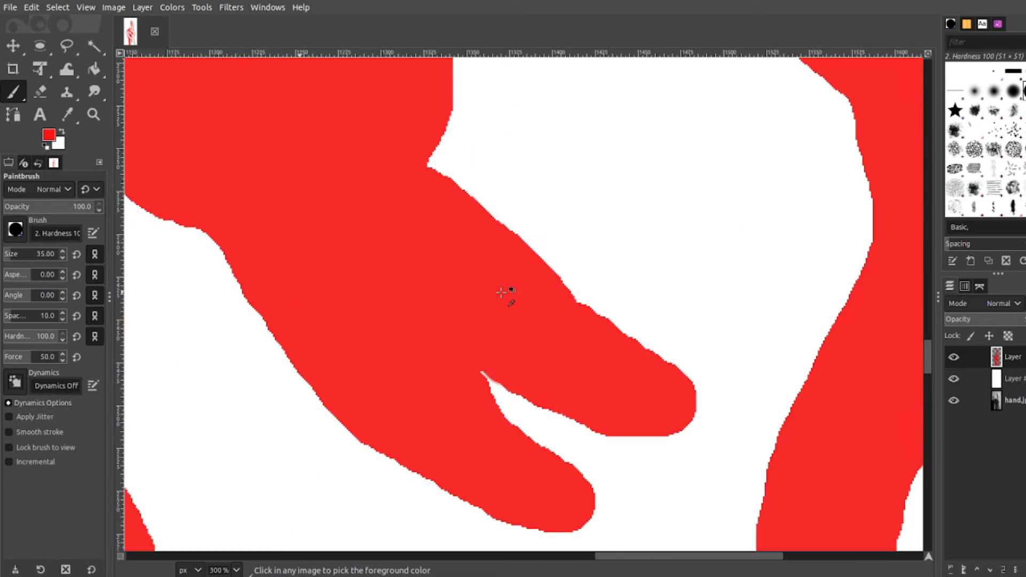
scroll(501, 293, down, 4)
scroll(501, 293, down, 1)
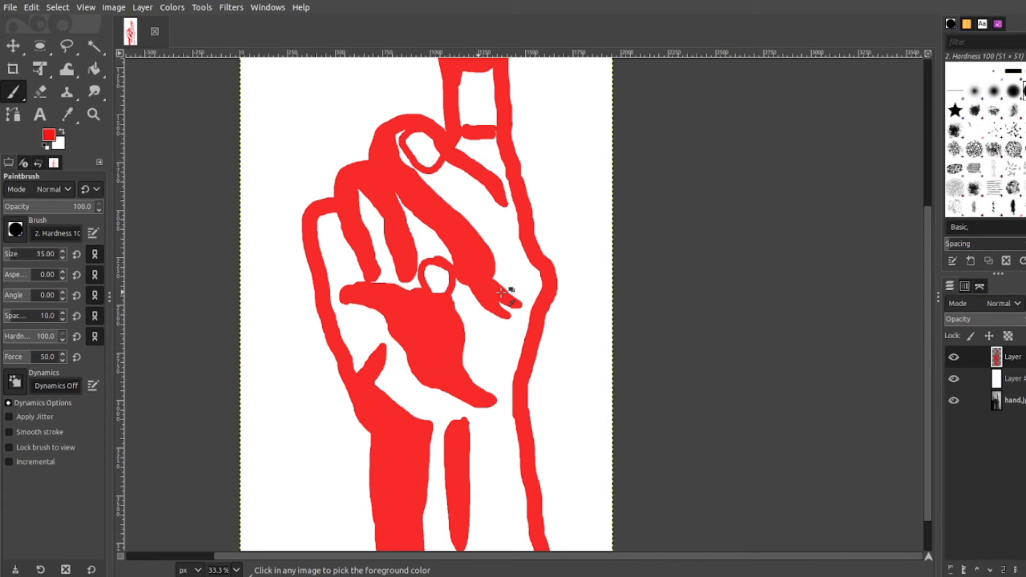
scroll(501, 293, down, 1)
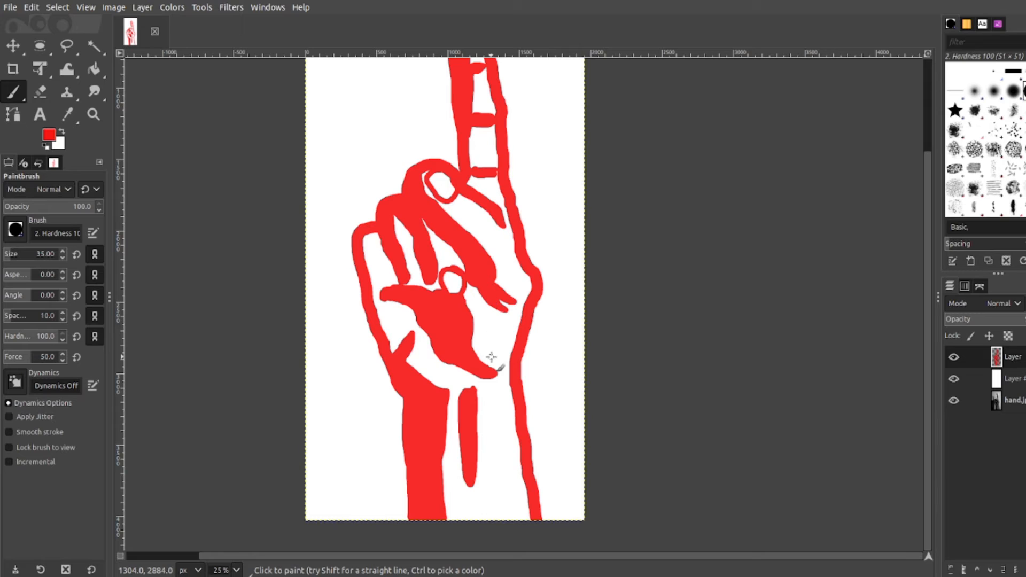
scroll(491, 358, down, 2)
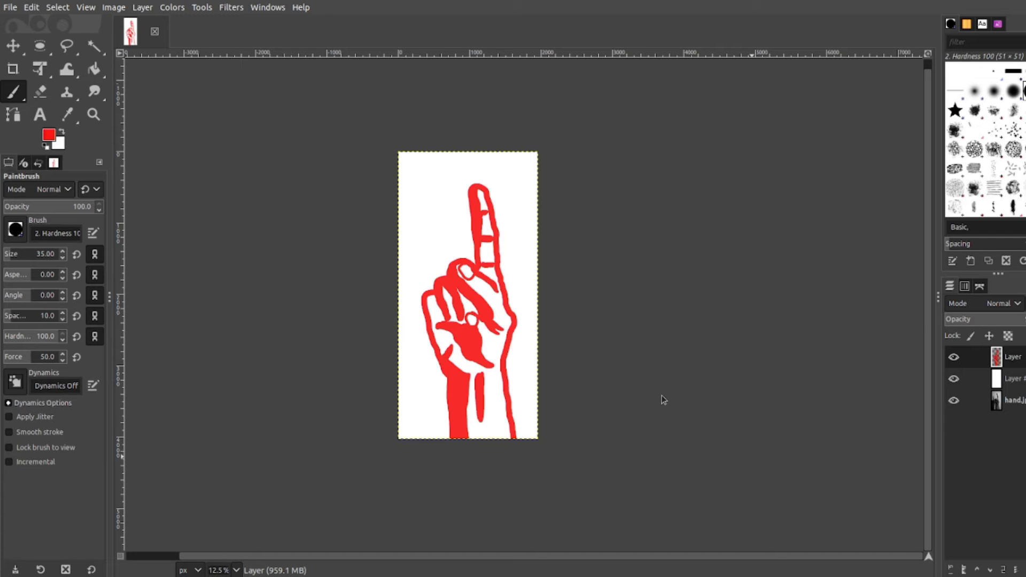
Hide the white layer and the hand photo layer, leaving only the red drawing over transparency
click(953, 380)
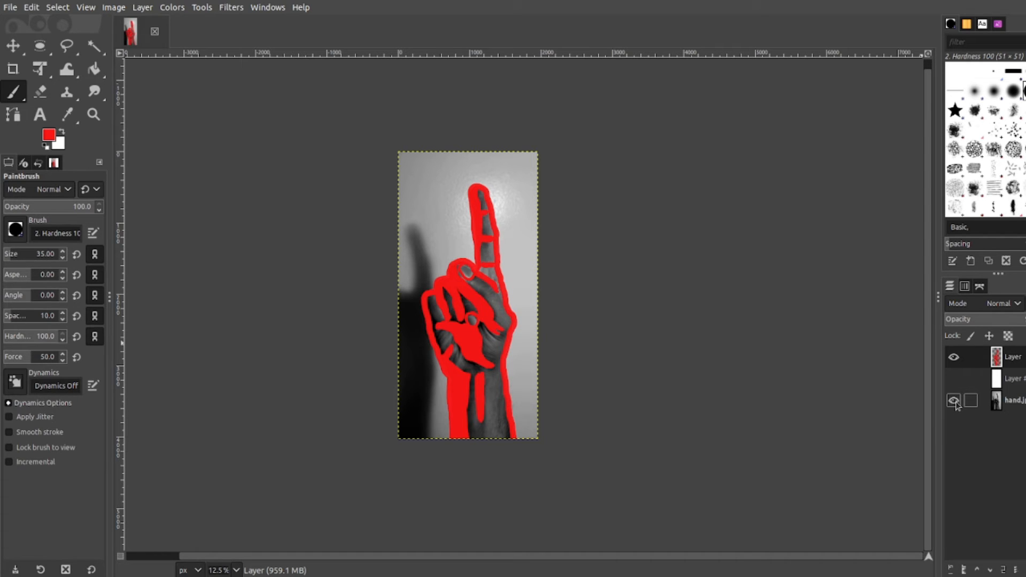
click(954, 401)
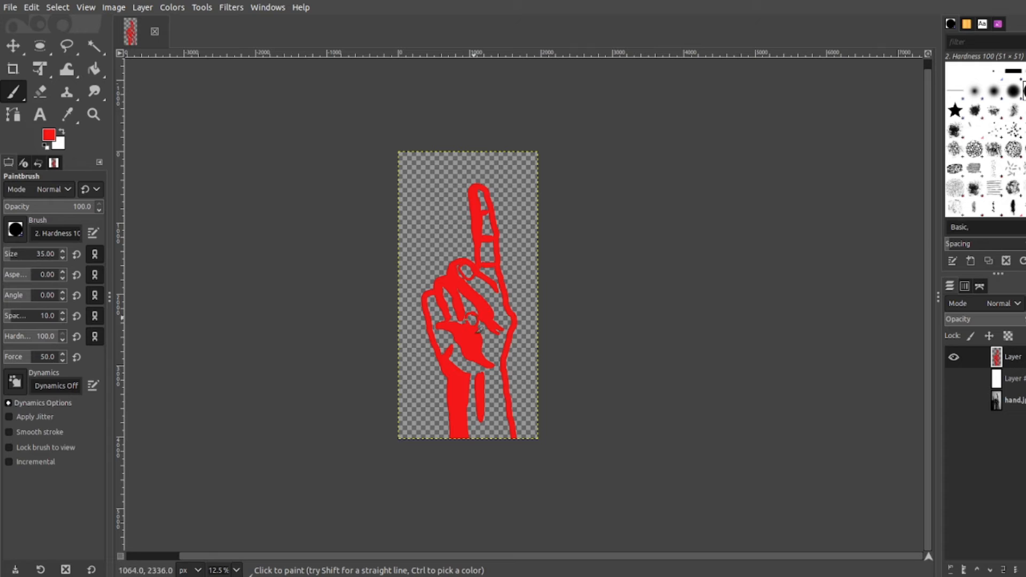
click(179, 9)
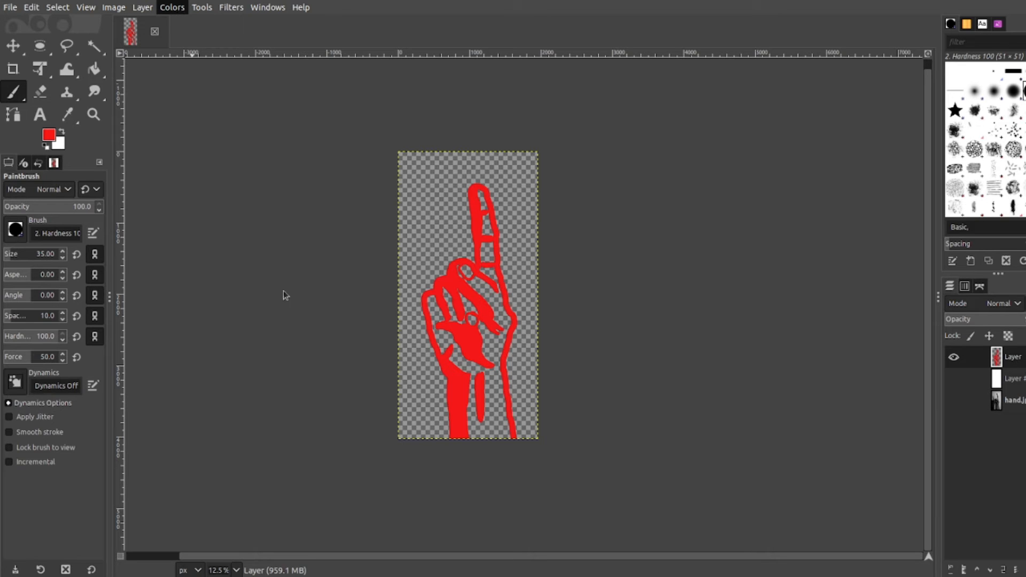
Turn the red hand drawing black with a Threshold adjustment
click(208, 320)
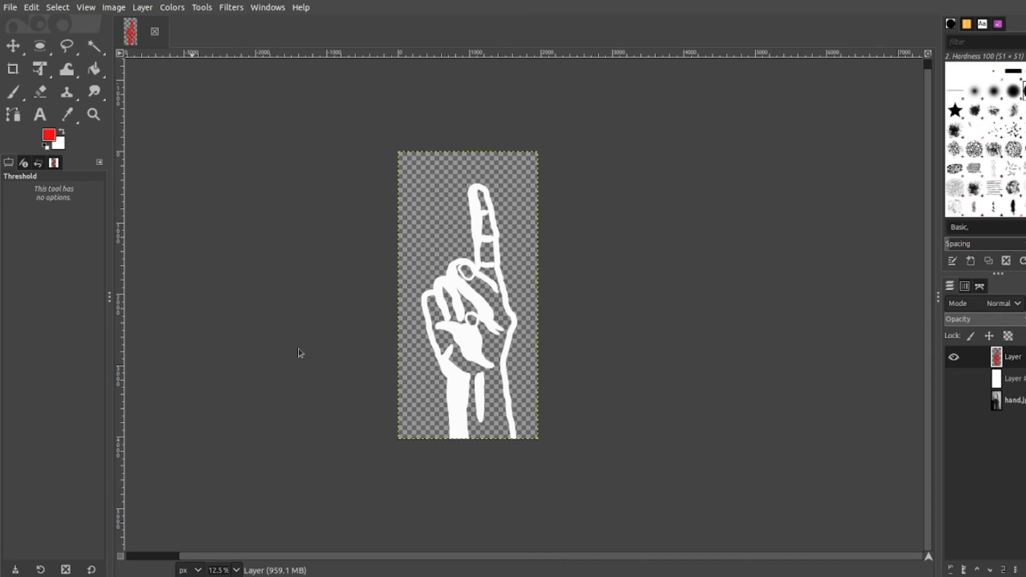
drag(318, 346, 267, 346)
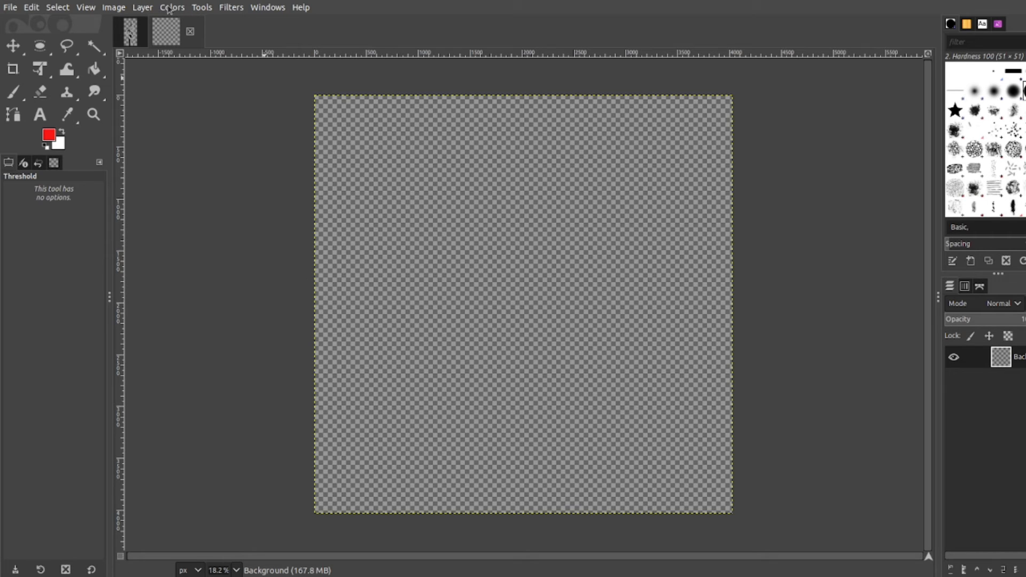
Add a horizontal and a vertical guide that cross at the center of the blank square canvas
click(140, 8)
click(599, 243)
click(112, 8)
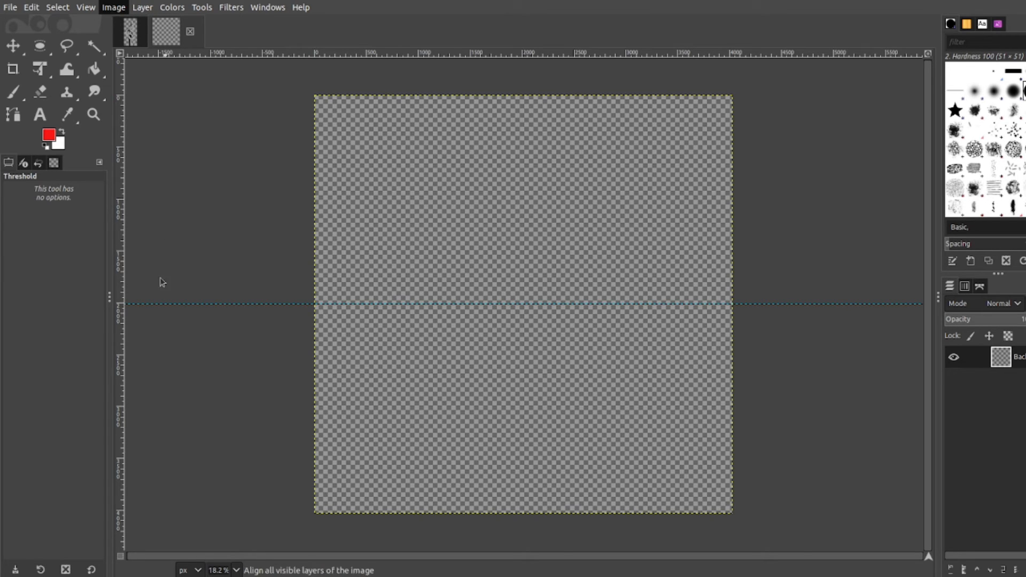
mouse_move(158, 301)
click(275, 307)
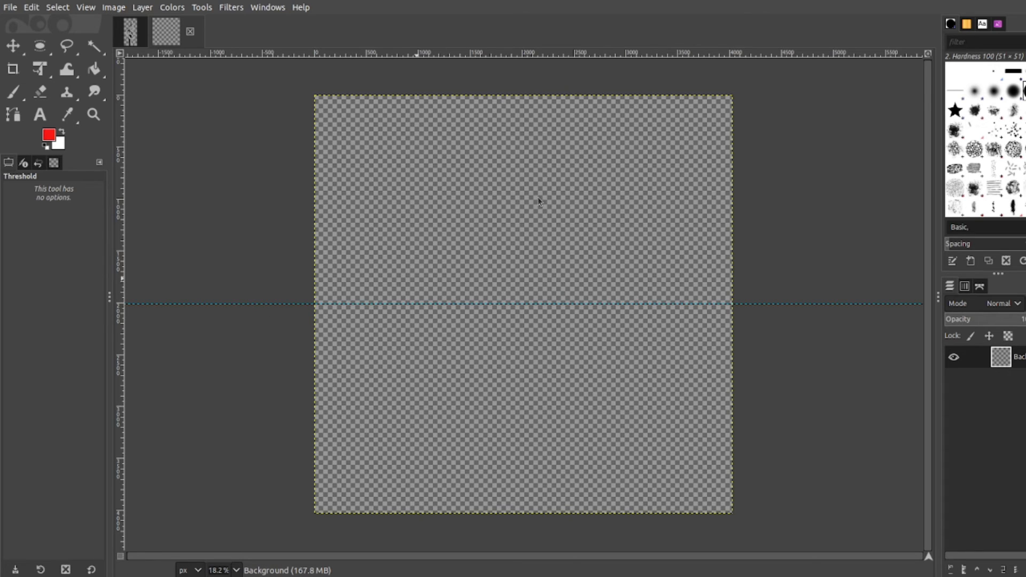
click(610, 254)
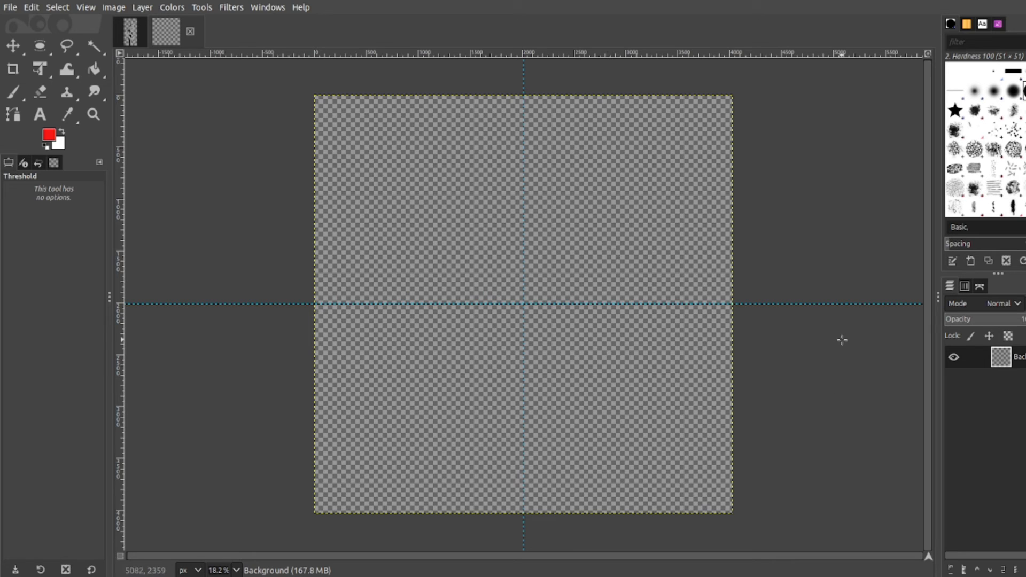
click(47, 54)
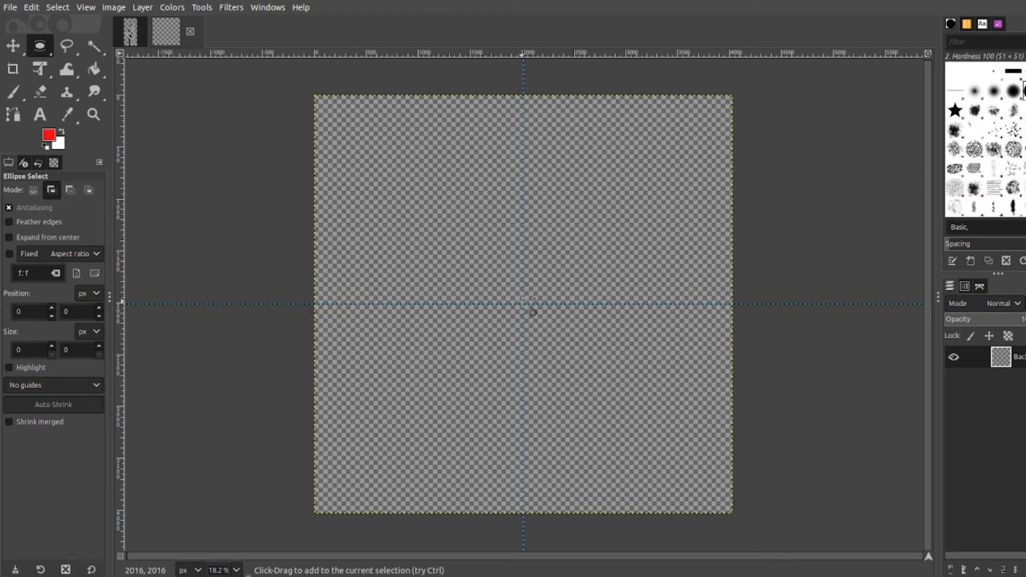
drag(523, 305, 593, 366)
key(ctrl)
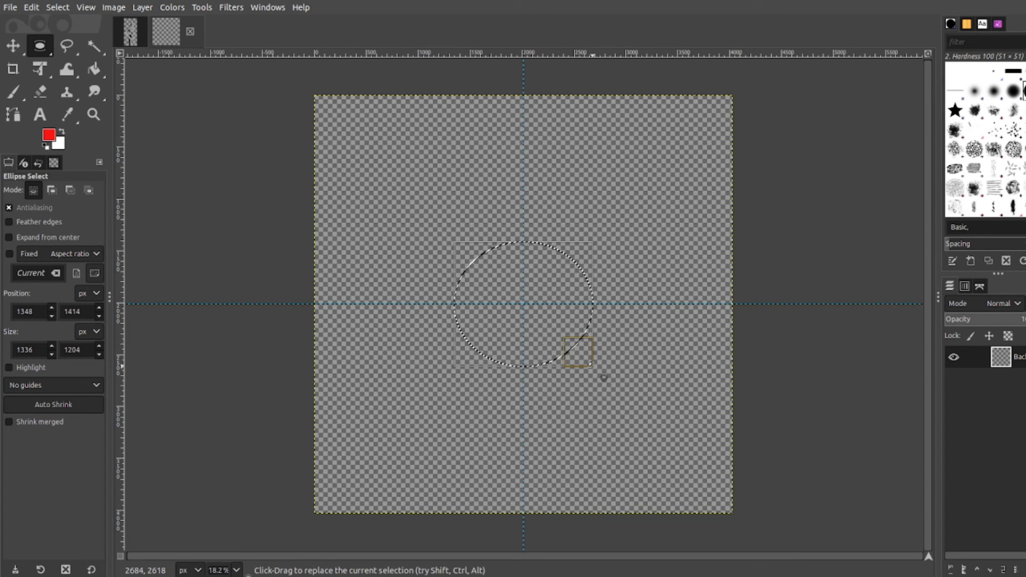
key(ctrl+z)
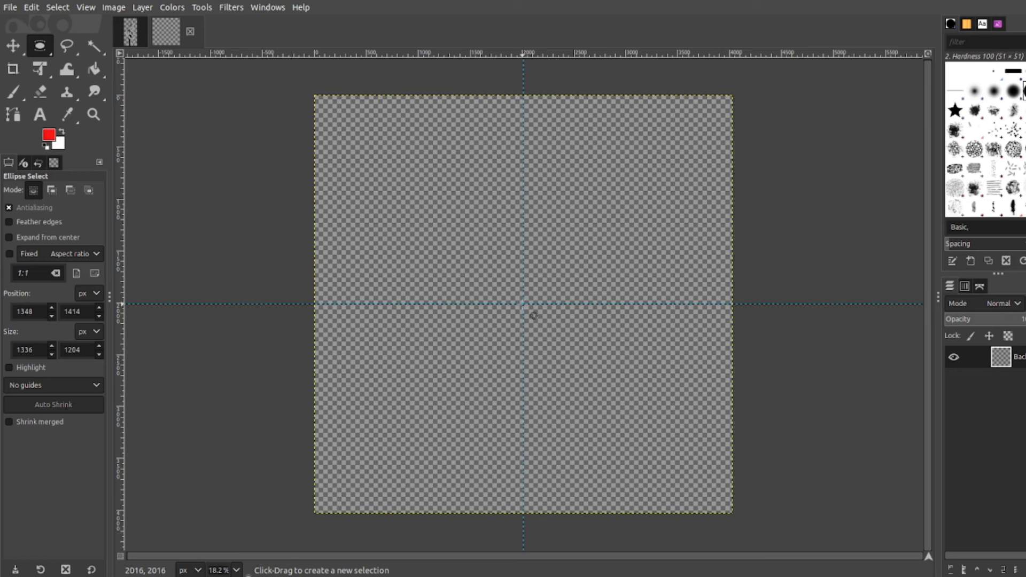
Draw an elliptical selection about 2788 × 2392 px, centered on the guides' intersection
drag(524, 304, 674, 436)
key(ctrl)
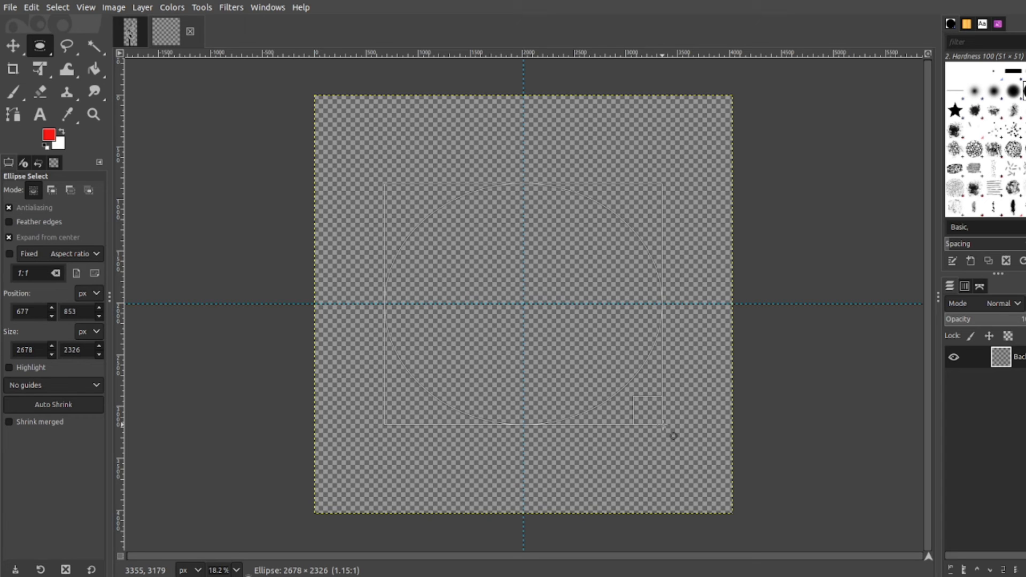
mouse_move(674, 436)
mouse_down()
mouse_move(663, 426)
mouse_move(679, 439)
mouse_up()
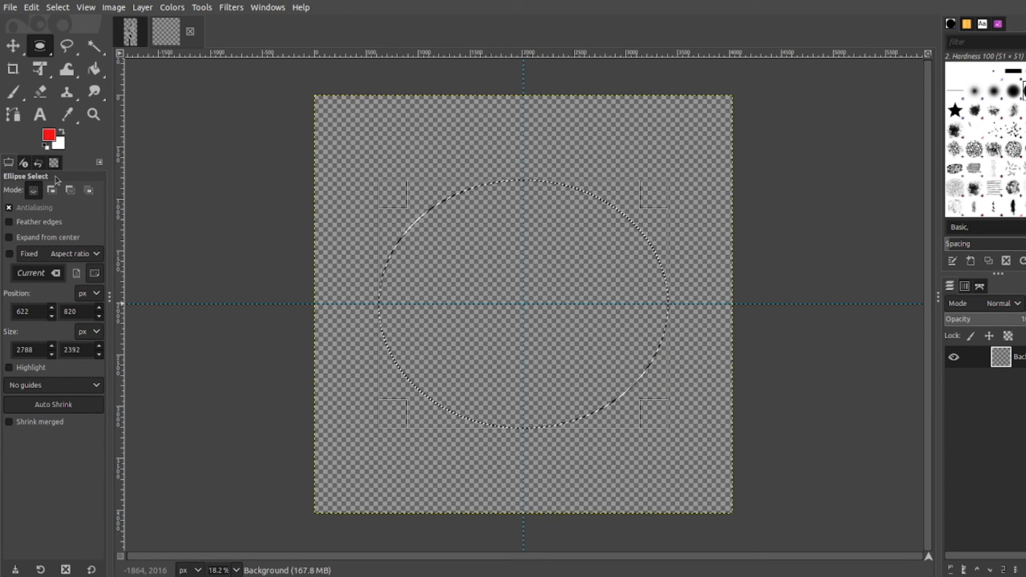
Fill the elliptical selection with the default black foreground color and lower its layer's opacity to about half
key(d)
click(39, 11)
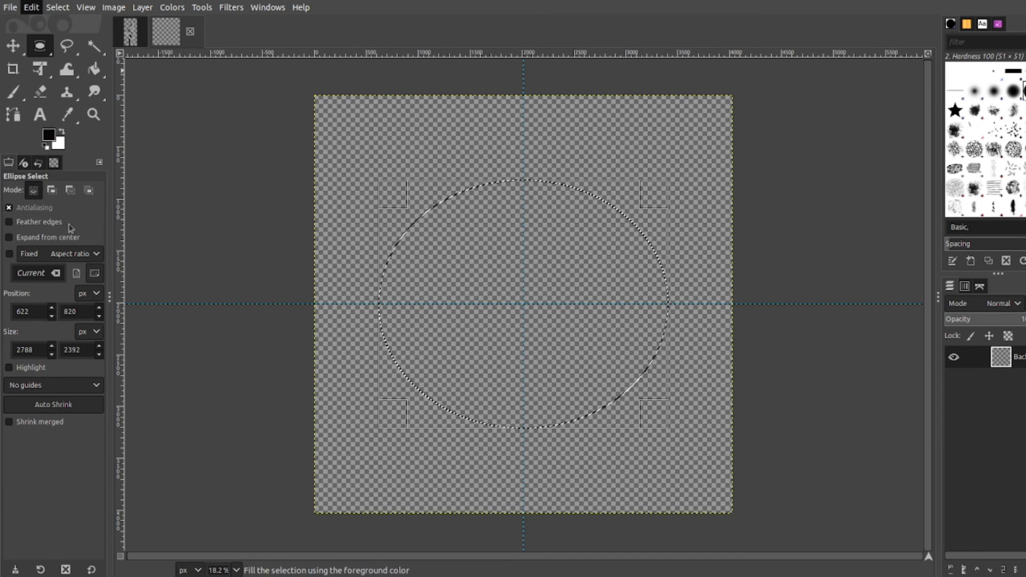
click(263, 363)
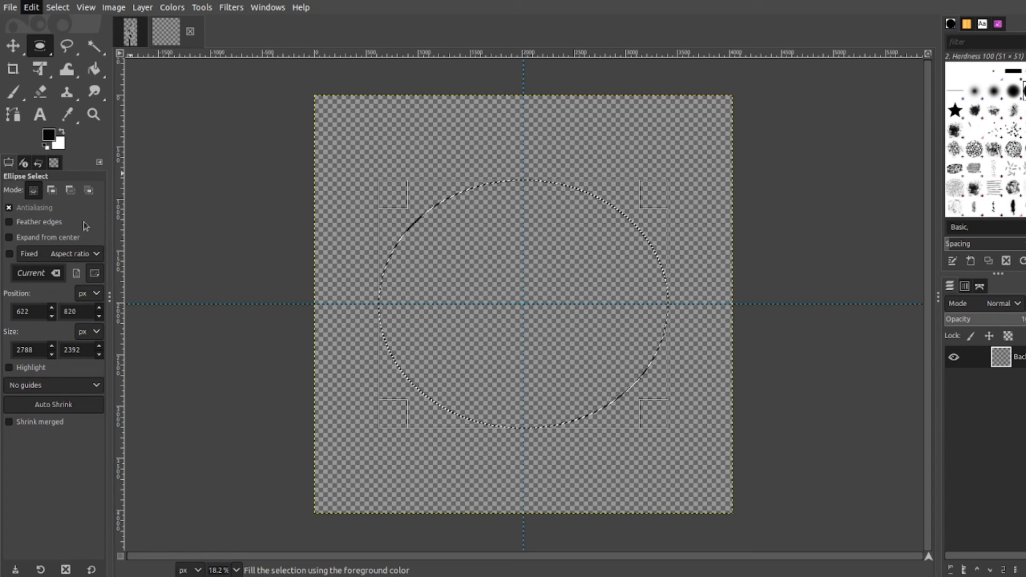
click(86, 223)
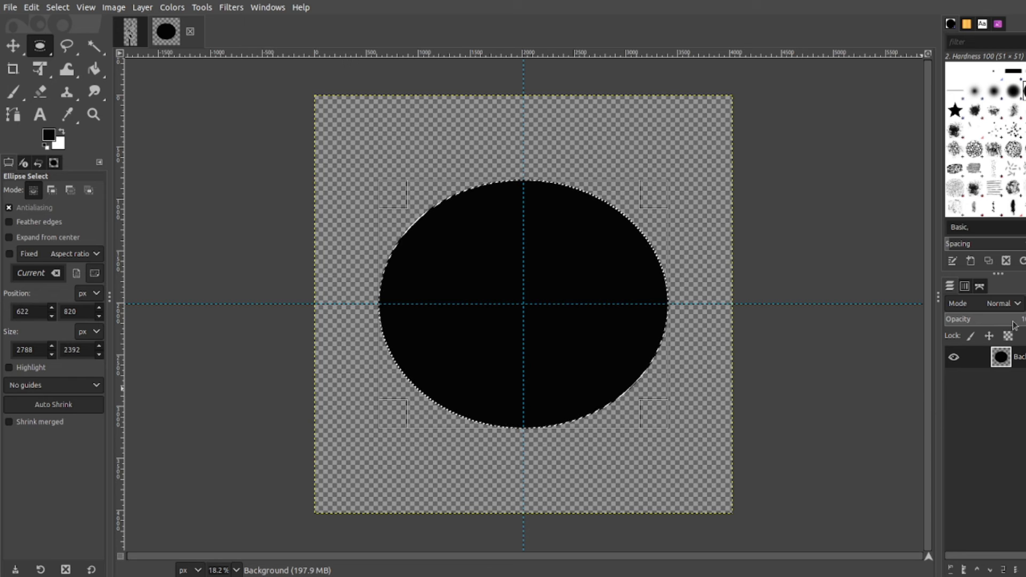
drag(1014, 324, 995, 325)
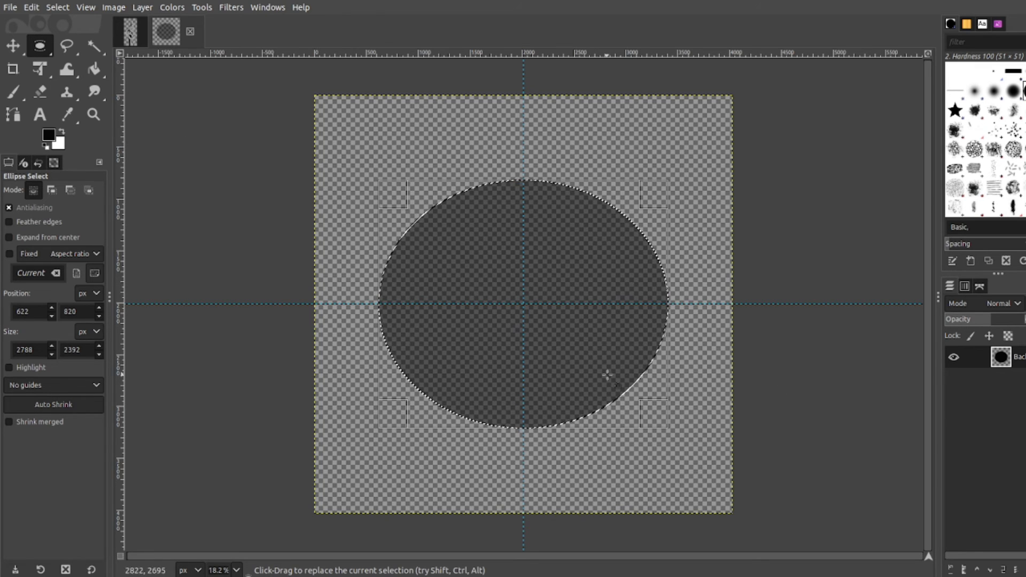
Copy the visible black hand drawing from its image and paste it as a layer above the oval in the square image
click(134, 24)
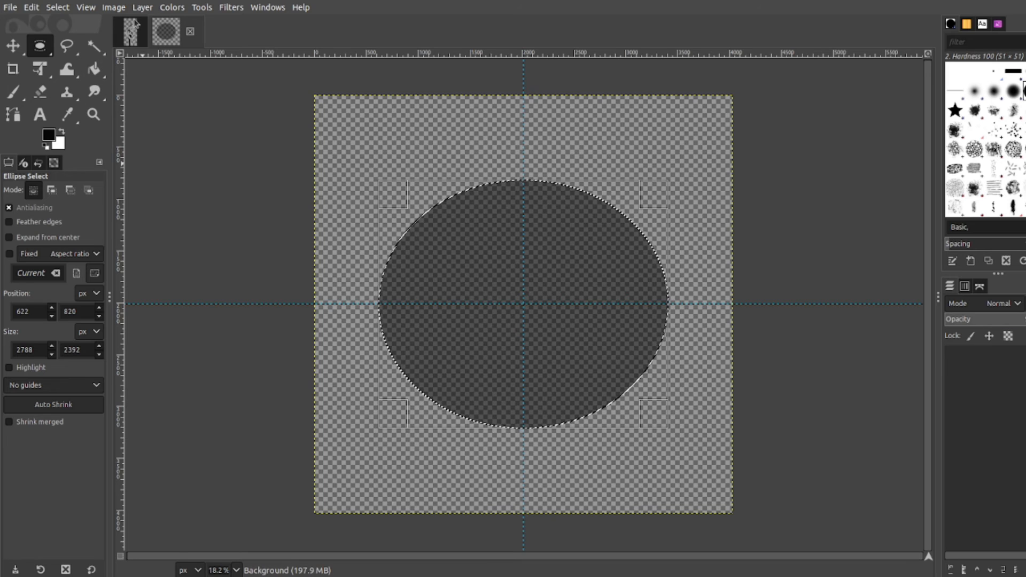
click(32, 8)
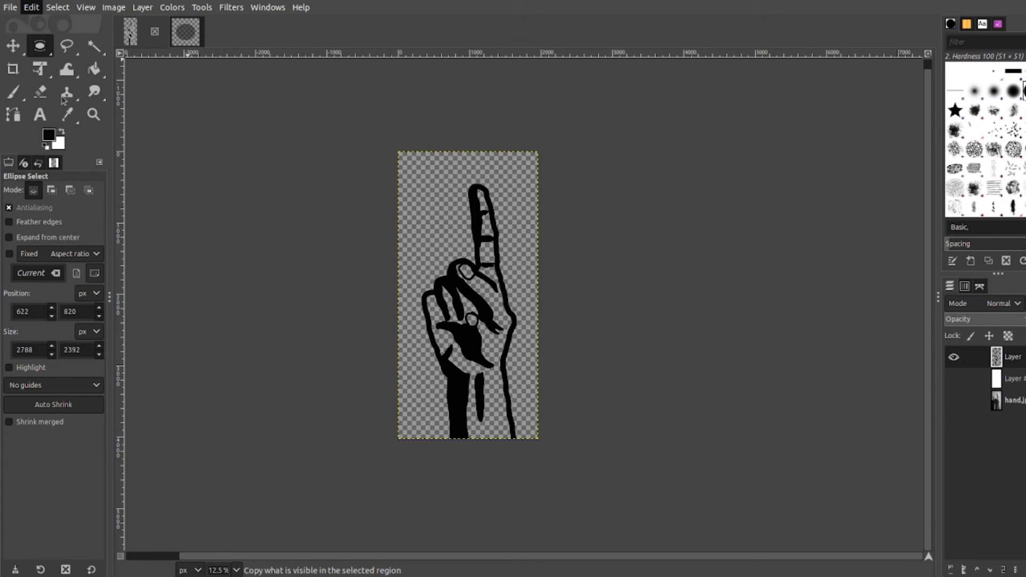
click(62, 98)
click(187, 34)
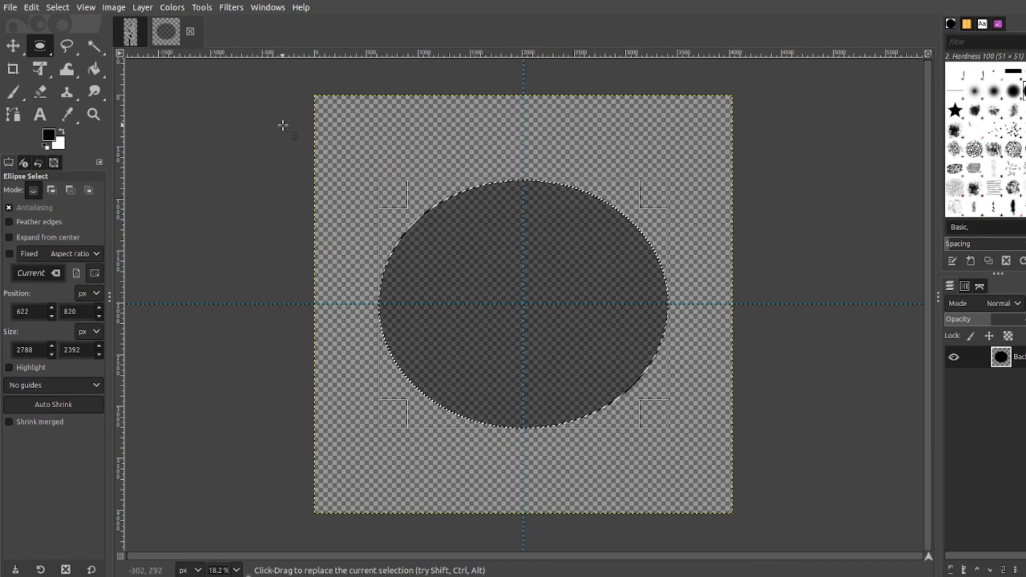
click(32, 8)
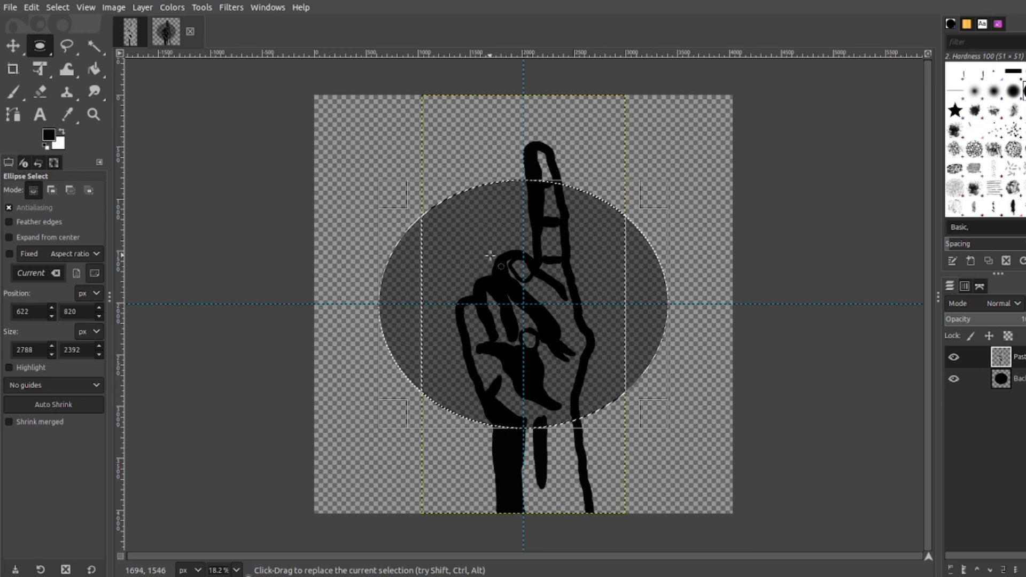
drag(541, 300, 552, 301)
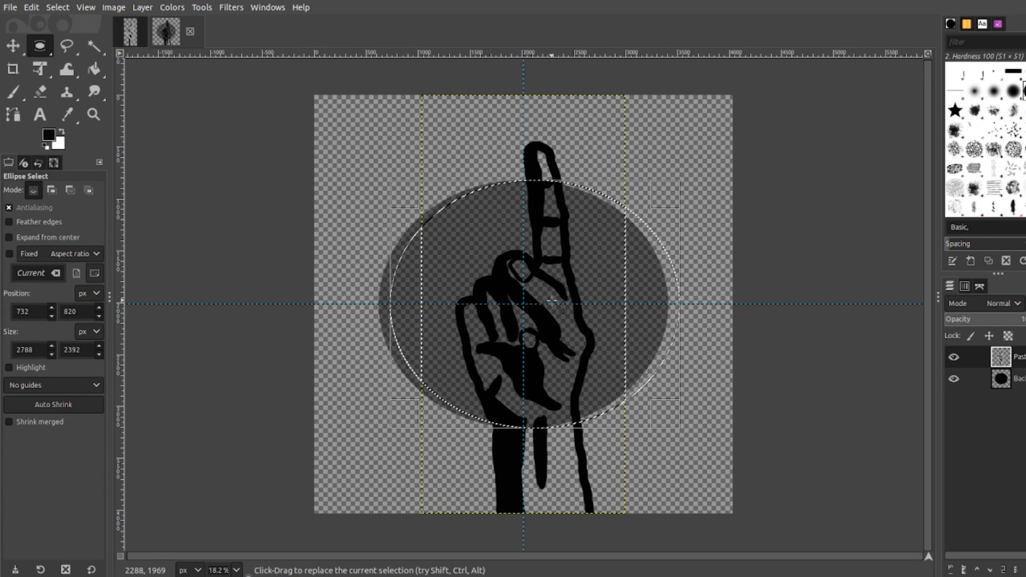
key(ctrl+z)
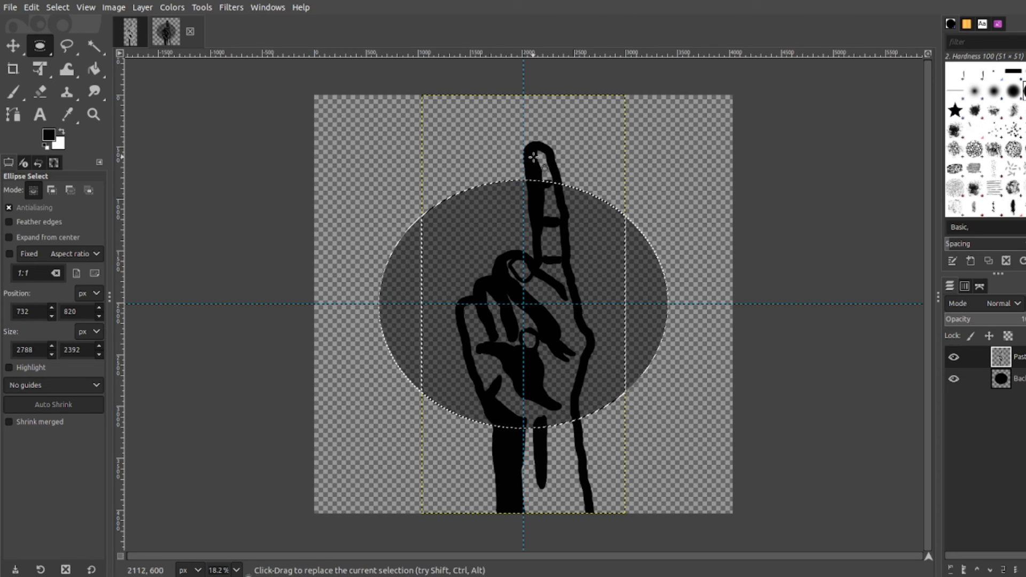
drag(534, 157, 517, 146)
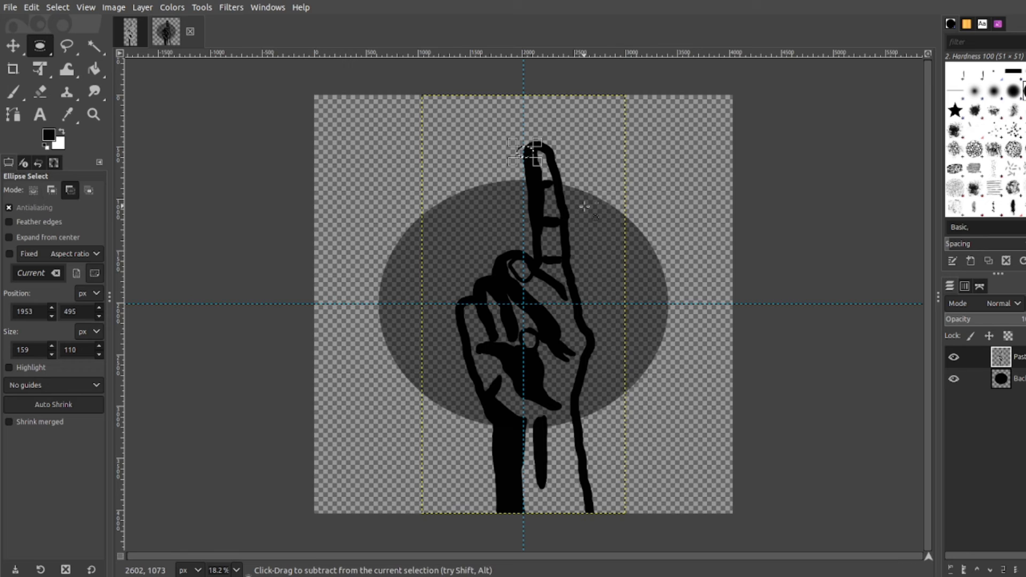
key(ctrl+z)
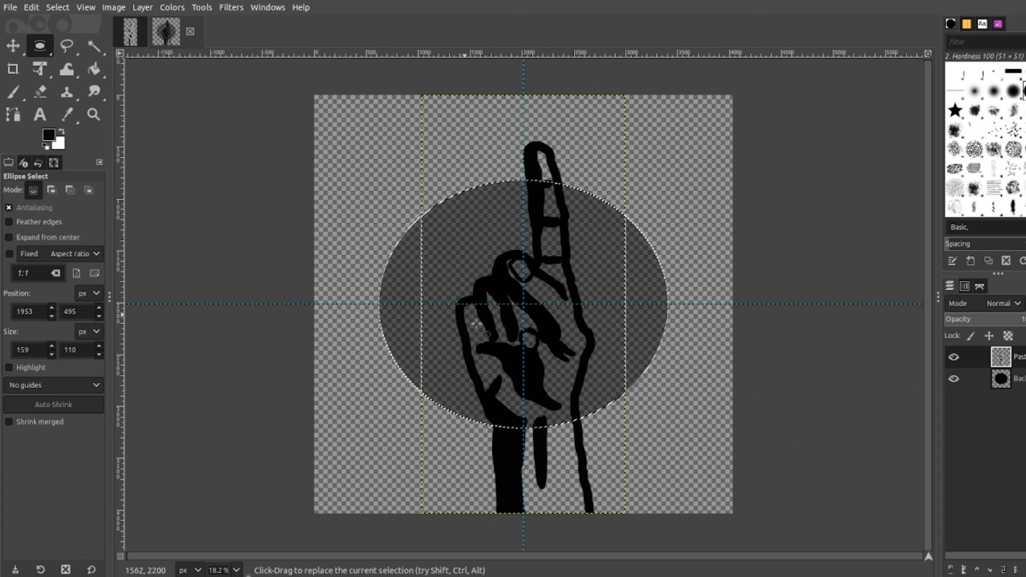
drag(531, 466, 479, 466)
click(563, 486)
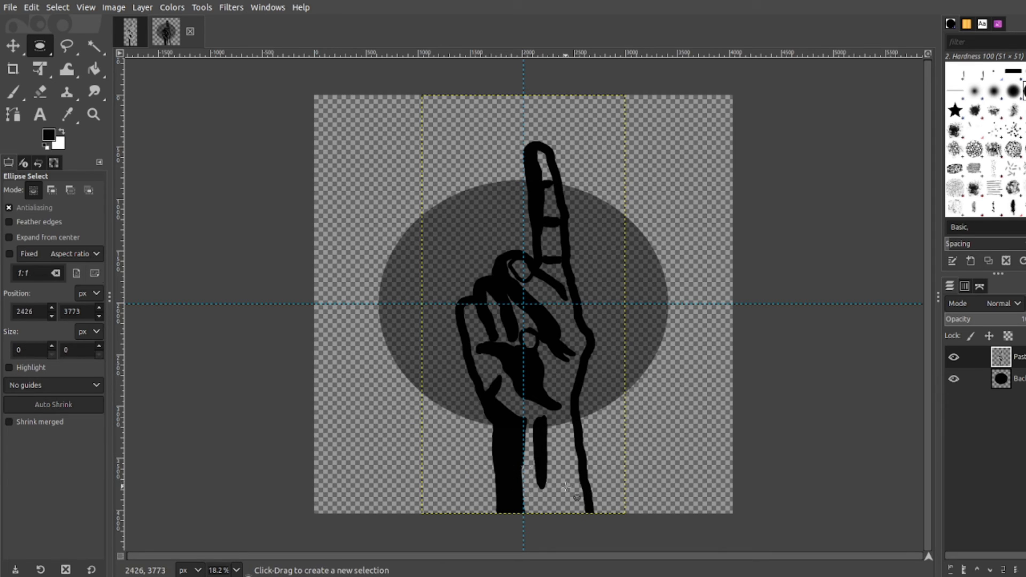
Move the oval's background layer slightly down and to the right behind the hand
click(979, 379)
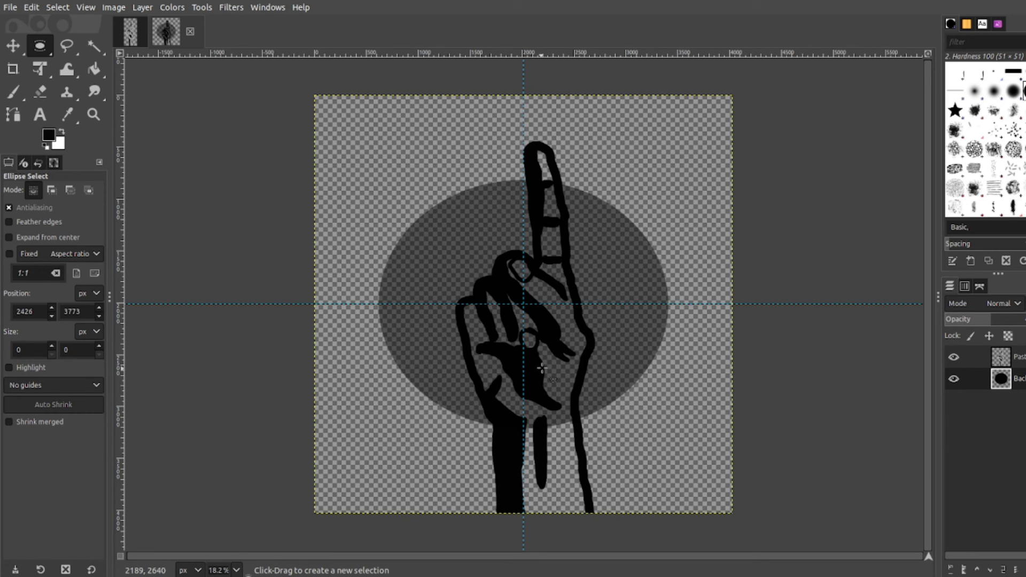
drag(540, 358, 609, 378)
key(m)
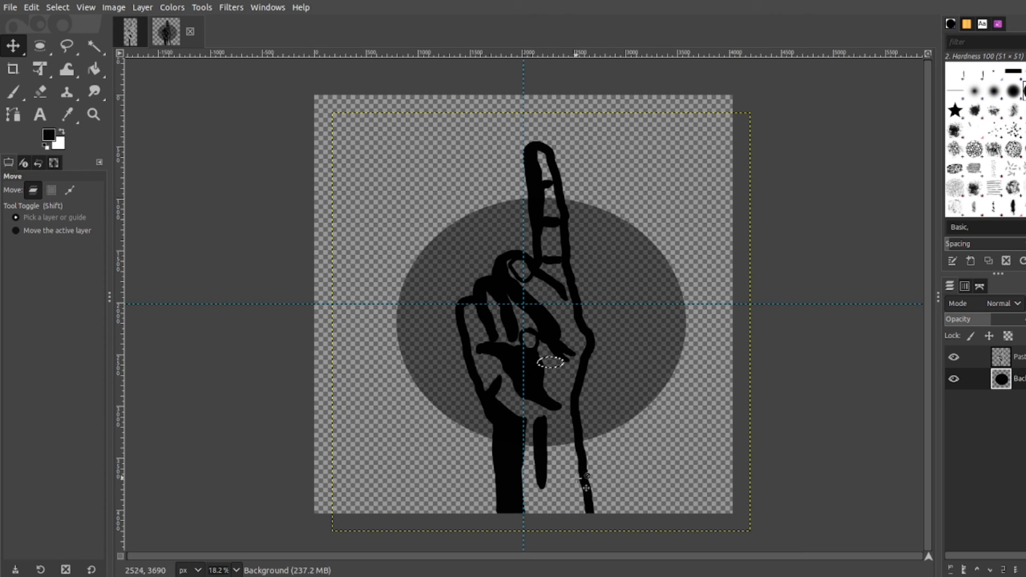
Select the oval's shape from its layer and make the pasted hand layer active
click(57, 7)
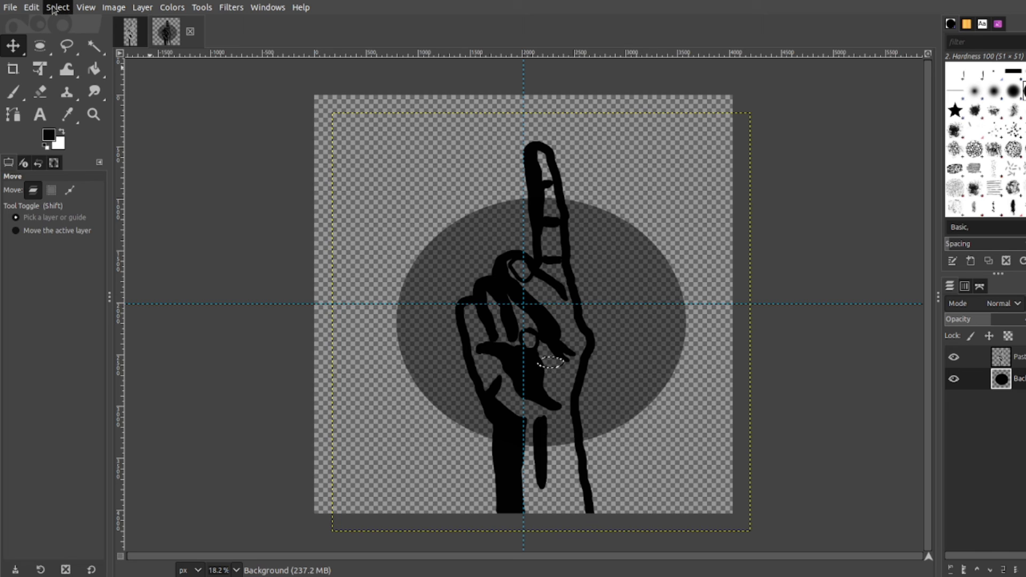
click(70, 37)
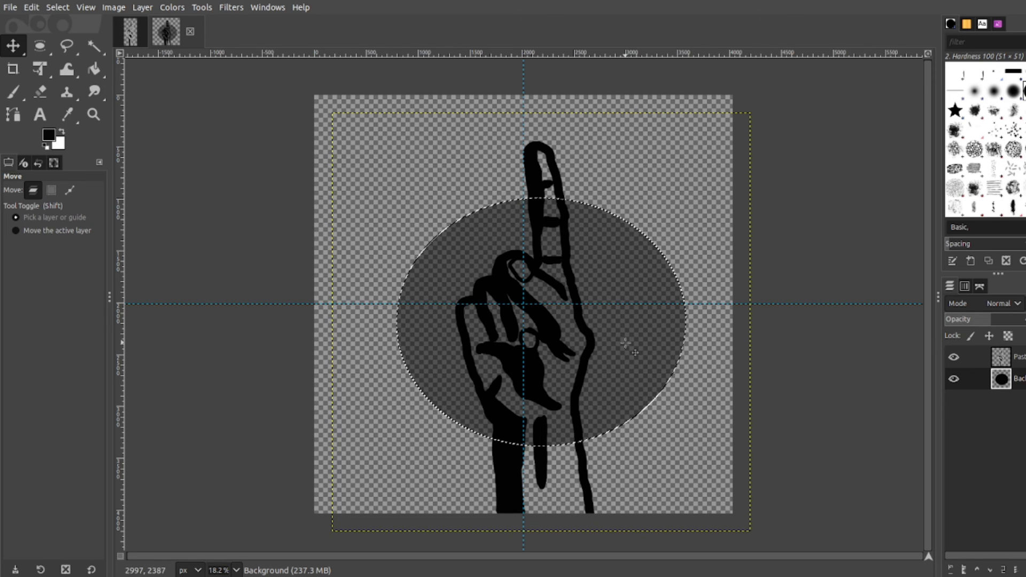
click(1003, 357)
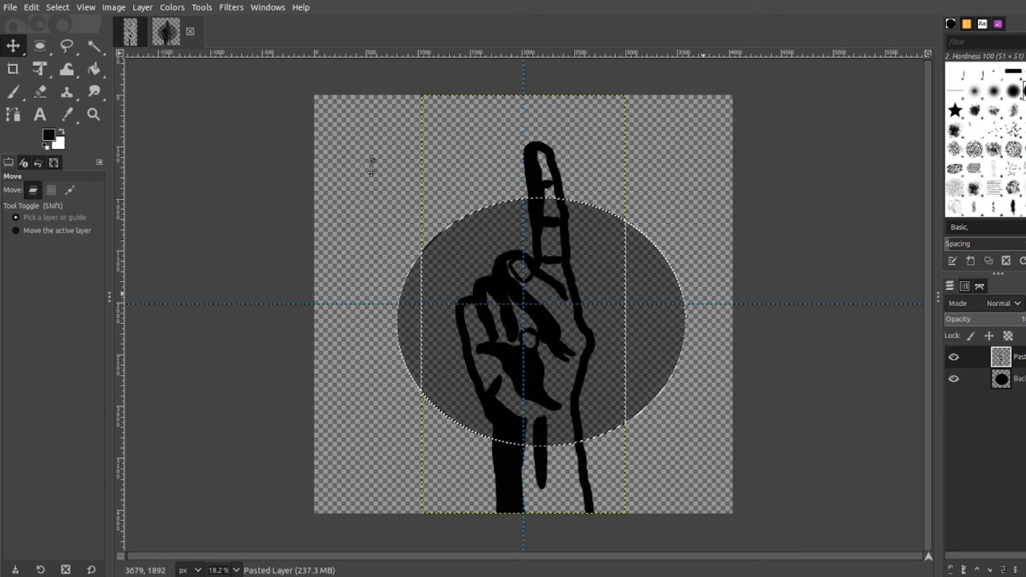
Add a freehand area around the raised index finger above the oval to the current selection
click(67, 47)
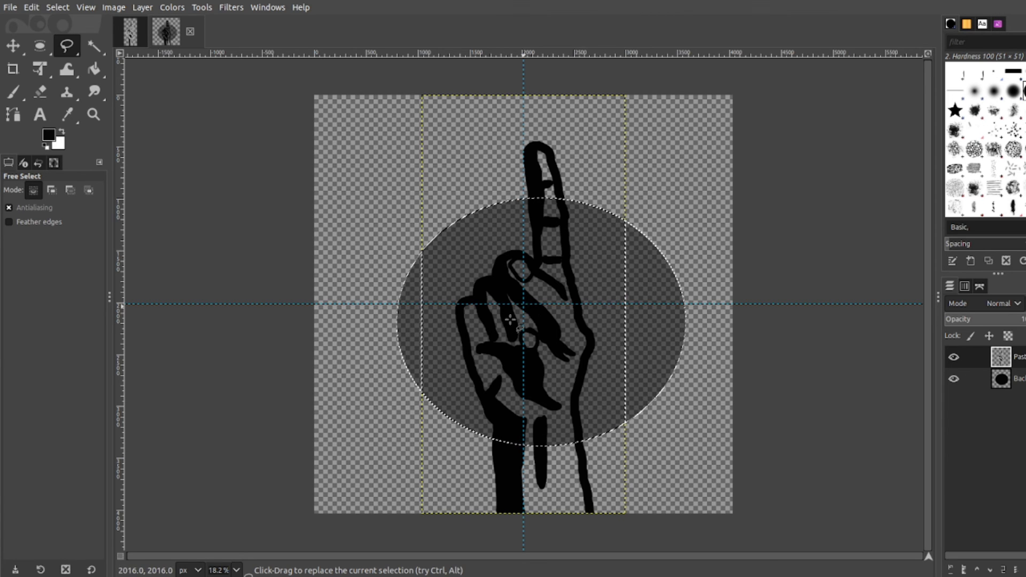
shift+click(454, 245)
mouse_move(464, 150)
mouse_down()
mouse_move(503, 124)
mouse_move(547, 115)
mouse_move(610, 128)
mouse_move(642, 154)
mouse_move(640, 214)
mouse_up()
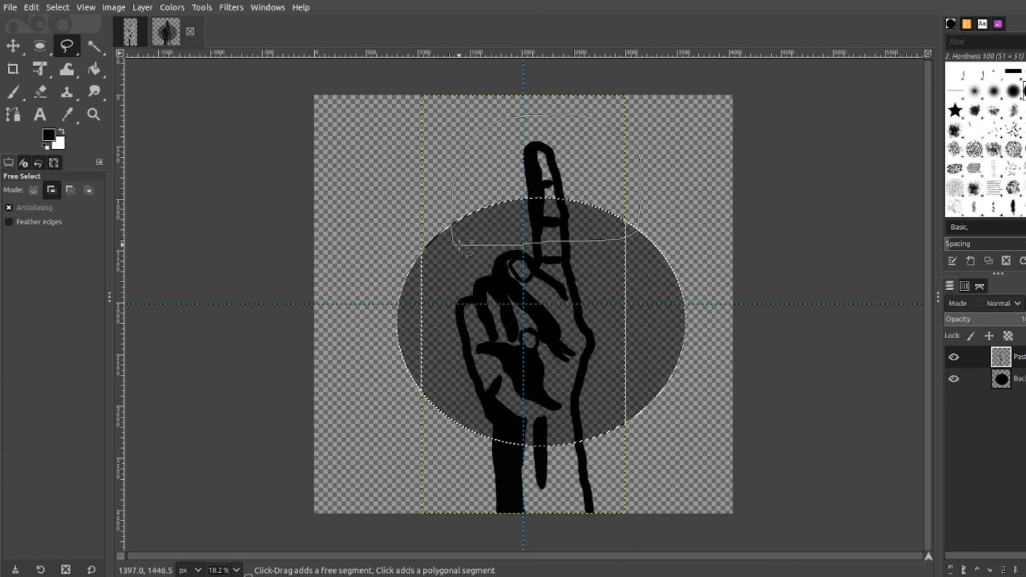
click(454, 244)
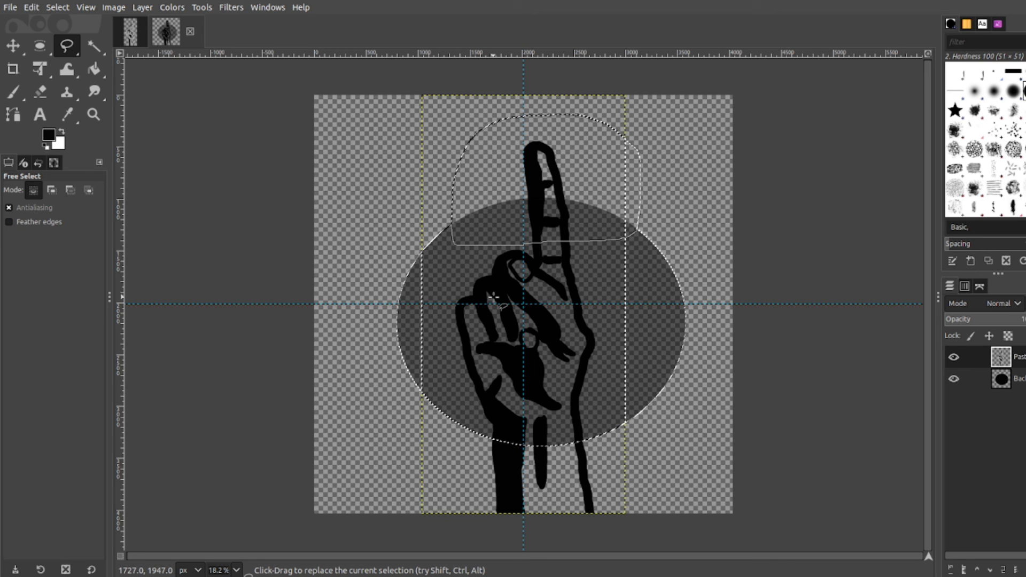
Invert the selection, delete the parts of the hand drawing outside the oval and finger area, and clear the selection
click(57, 7)
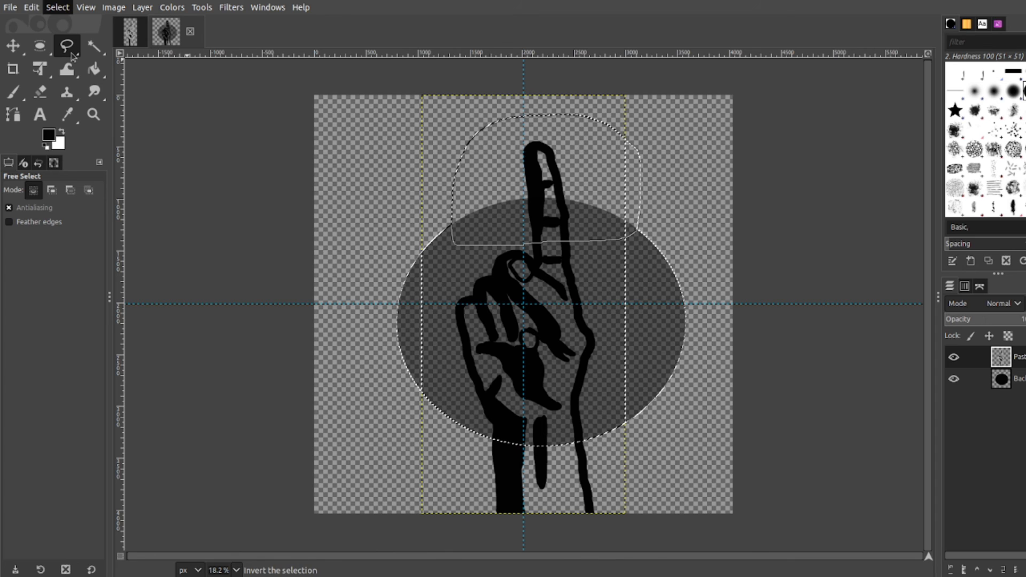
click(73, 56)
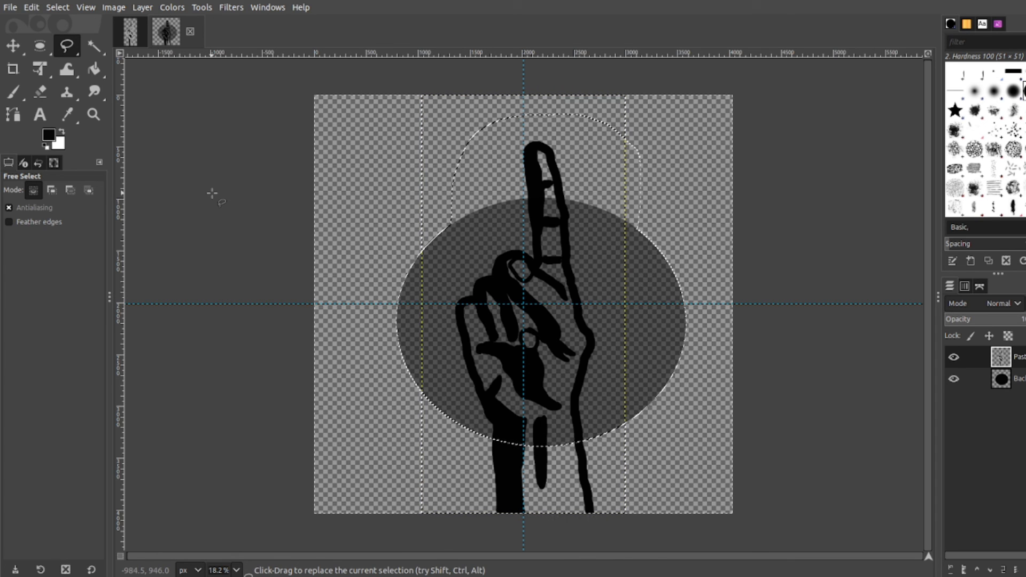
key(Delete)
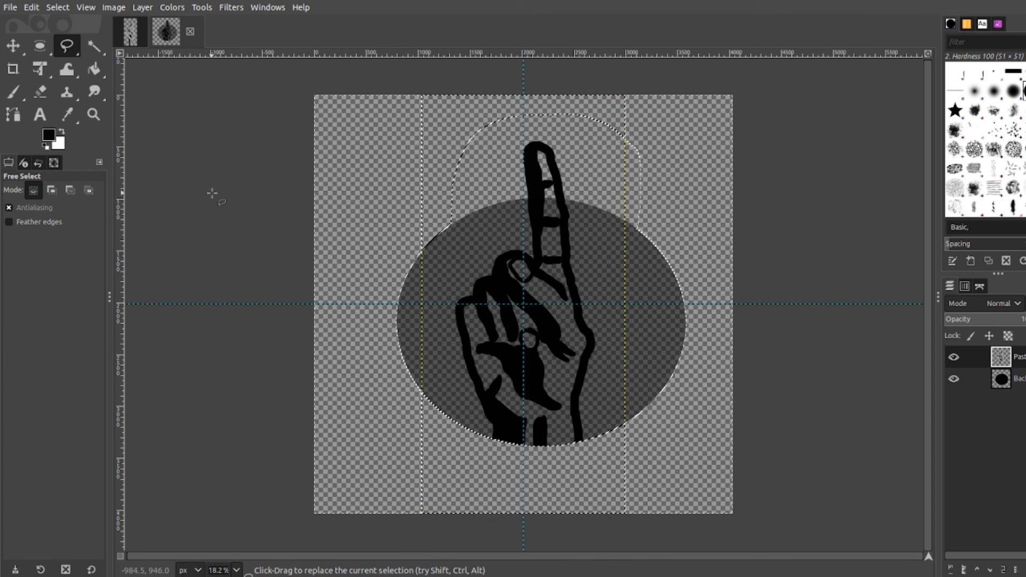
click(64, 11)
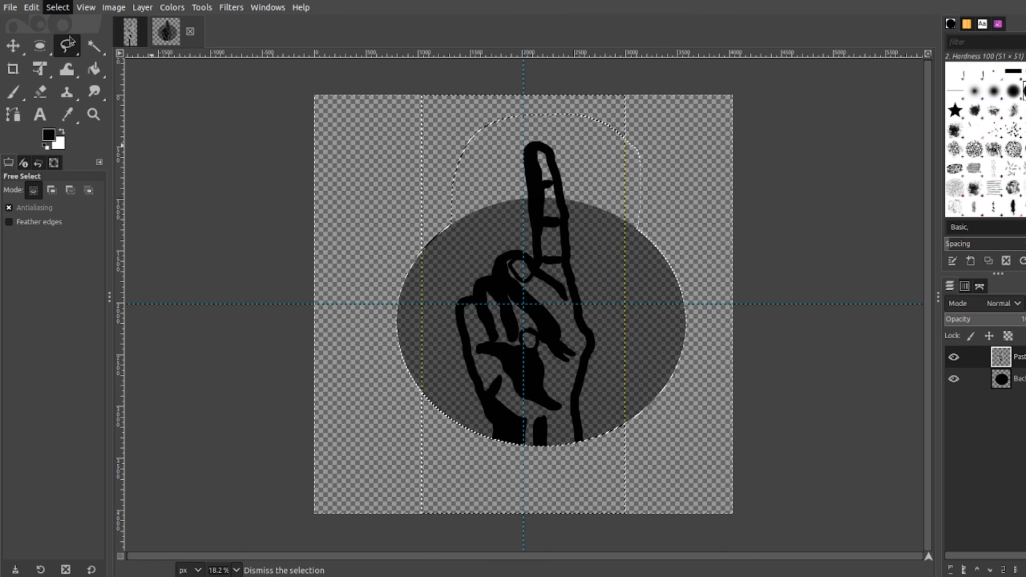
click(70, 40)
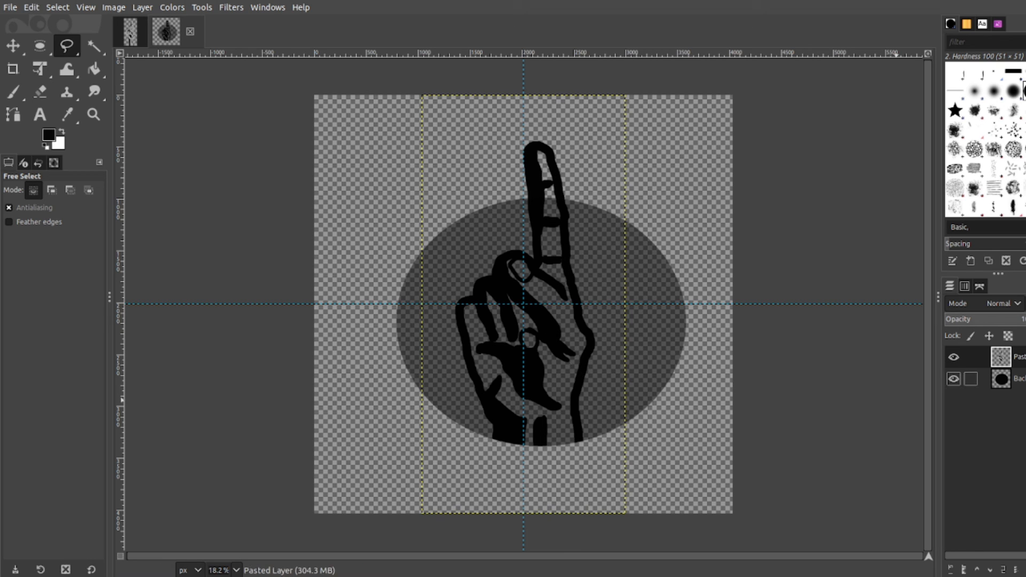
Erase the oval's background layer inside the wrist and lower palm of the hand, using the Eraser at size 133
click(1005, 379)
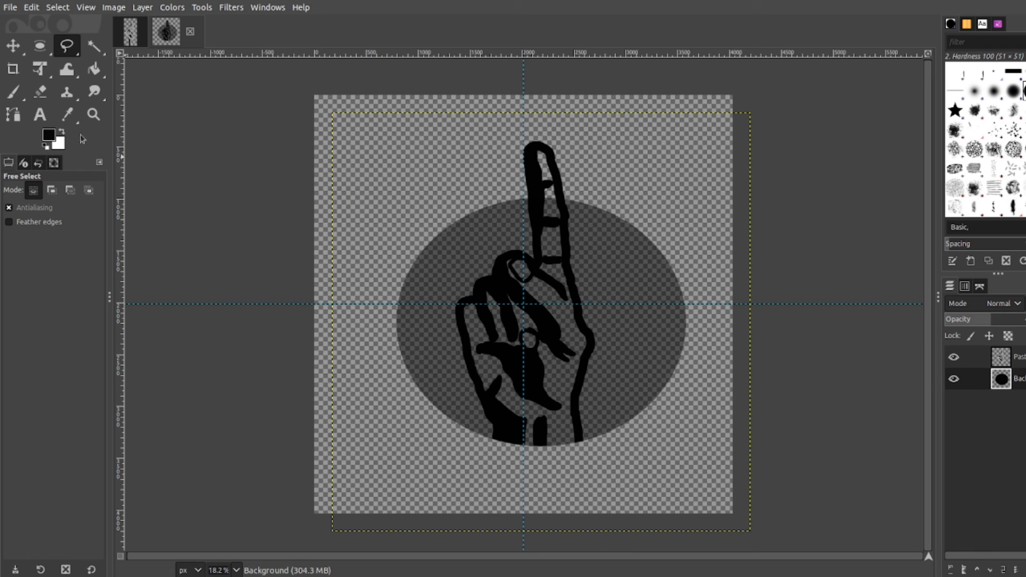
click(41, 93)
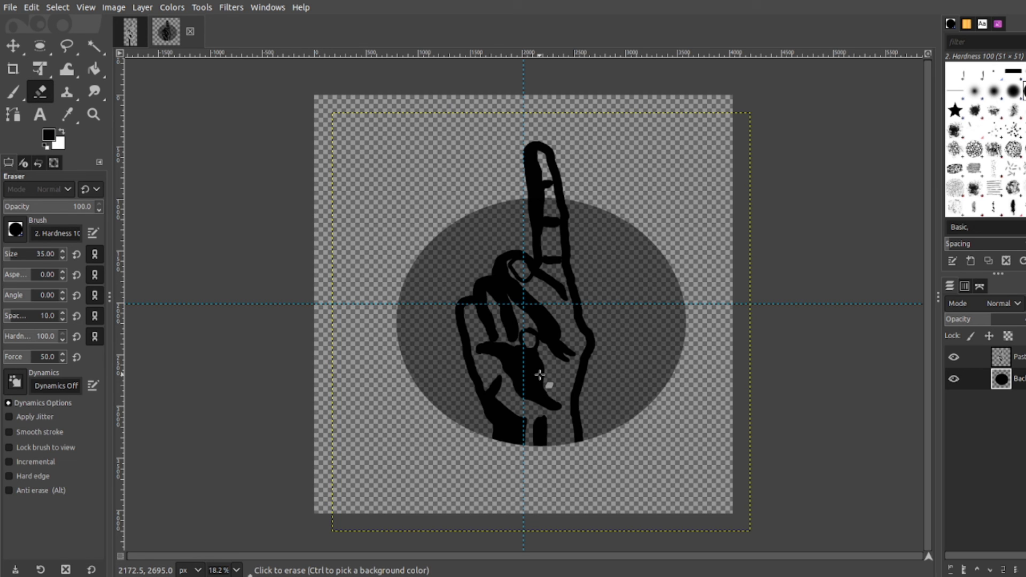
scroll(540, 374, down, 2)
scroll(540, 374, up, 6)
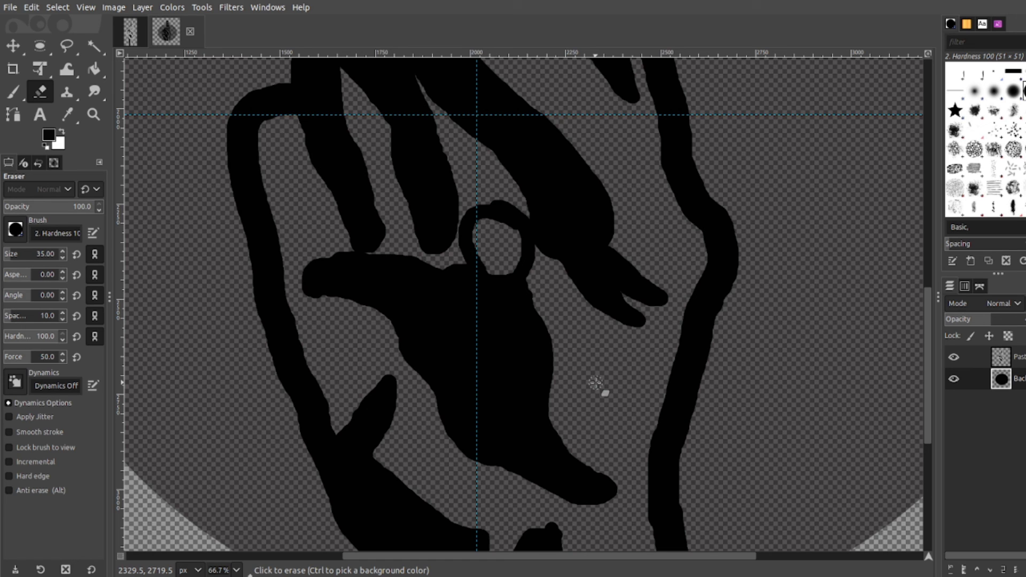
key(bracketleft)
key(bracketleft)
key(bracketleft)
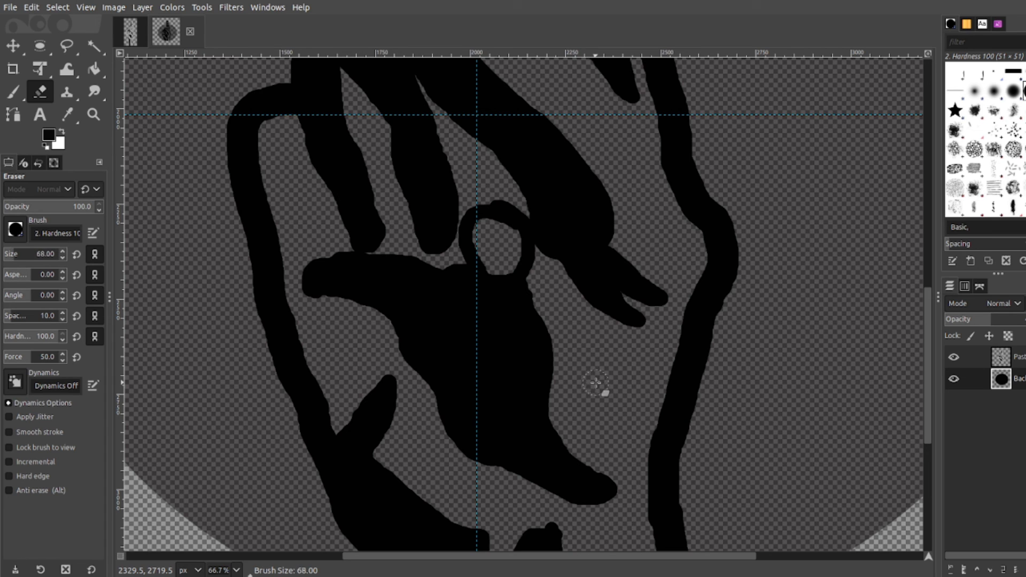
key(bracketright)
key(bracketright)
key(bracketright)
key(bracketright)
key(bracketright)
key(bracketright)
key(bracketright)
key(bracketright)
key(bracketright)
key(bracketright)
key(bracketright)
key(bracketright)
key(bracketright)
key(bracketright)
key(bracketright)
key(bracketright)
key(bracketright)
key(bracketright)
key(bracketright)
key(bracketright)
key(bracketright)
key(bracketright)
key(bracketright)
key(bracketright)
key(bracketright)
key(bracketright)
key(bracketright)
key(bracketright)
key(bracketright)
key(bracketright)
key(bracketright)
key(bracketright)
key(bracketright)
key(bracketright)
key(bracketright)
key(bracketright)
scroll(595, 383, down, 5)
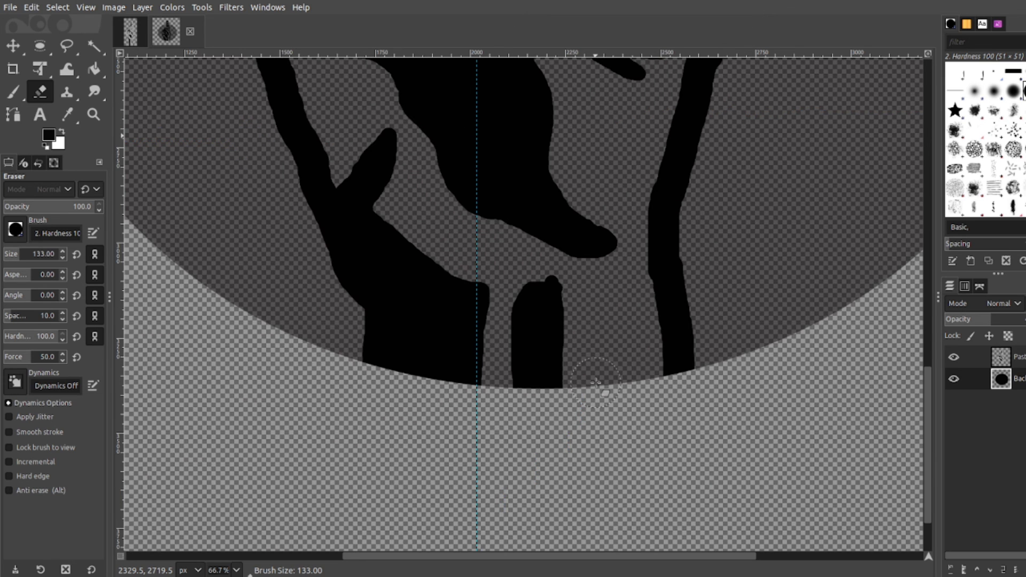
mouse_move(524, 374)
mouse_down()
mouse_move(512, 338)
mouse_move(442, 334)
mouse_move(527, 316)
mouse_move(524, 289)
mouse_move(516, 308)
mouse_move(538, 367)
mouse_move(597, 373)
mouse_move(641, 362)
mouse_move(562, 340)
mouse_move(602, 351)
mouse_move(625, 298)
mouse_move(588, 314)
mouse_move(646, 304)
mouse_move(638, 328)
mouse_move(574, 286)
mouse_move(620, 247)
mouse_move(550, 230)
mouse_up()
scroll(549, 235, up, 3)
mouse_move(537, 344)
mouse_down()
mouse_move(506, 396)
mouse_move(497, 367)
mouse_move(466, 386)
mouse_move(441, 382)
mouse_move(446, 324)
mouse_move(421, 376)
mouse_move(421, 258)
mouse_move(414, 333)
mouse_move(400, 220)
mouse_move(381, 332)
mouse_move(367, 114)
mouse_move(372, 221)
mouse_move(349, 174)
mouse_move(335, 187)
mouse_move(345, 250)
mouse_move(326, 223)
mouse_move(347, 305)
mouse_move(310, 172)
mouse_up()
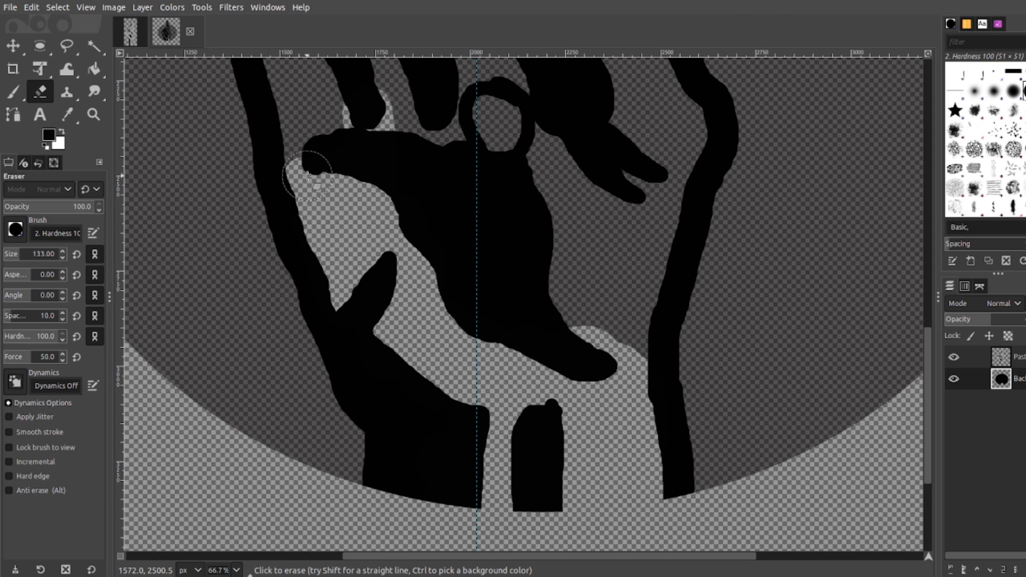
Erase the oval's fill between the hand outlines in the folded fingers, thumb area and upper palm
scroll(312, 174, up, 5)
mouse_move(293, 402)
mouse_down()
mouse_move(344, 350)
mouse_move(309, 394)
mouse_move(283, 351)
mouse_move(316, 303)
mouse_move(310, 324)
mouse_move(280, 282)
mouse_move(288, 269)
mouse_move(276, 256)
mouse_move(289, 247)
mouse_move(272, 323)
mouse_move(420, 377)
mouse_move(385, 251)
mouse_move(351, 206)
mouse_move(387, 311)
mouse_move(484, 283)
mouse_move(454, 348)
mouse_move(472, 393)
mouse_move(469, 255)
mouse_move(423, 201)
mouse_move(519, 382)
mouse_move(527, 438)
mouse_move(539, 391)
mouse_move(557, 398)
mouse_move(562, 436)
mouse_move(575, 311)
mouse_move(549, 413)
mouse_move(588, 388)
mouse_move(621, 275)
mouse_move(602, 413)
mouse_move(620, 393)
mouse_move(566, 431)
mouse_move(567, 444)
mouse_move(621, 470)
mouse_move(641, 381)
mouse_move(639, 297)
mouse_move(644, 386)
mouse_move(669, 339)
mouse_move(680, 223)
mouse_move(698, 260)
mouse_move(670, 229)
mouse_move(632, 244)
mouse_move(666, 190)
mouse_move(642, 223)
mouse_move(639, 172)
mouse_move(631, 291)
mouse_move(631, 183)
mouse_move(608, 95)
mouse_move(605, 205)
mouse_move(599, 152)
mouse_move(579, 216)
mouse_move(573, 135)
mouse_move(558, 188)
mouse_move(542, 90)
mouse_move(531, 132)
mouse_move(516, 103)
mouse_move(455, 91)
mouse_move(431, 104)
mouse_move(476, 179)
mouse_move(509, 188)
mouse_up()
scroll(556, 430, down, 3)
scroll(641, 161, up, 3)
scroll(516, 203, up, 5)
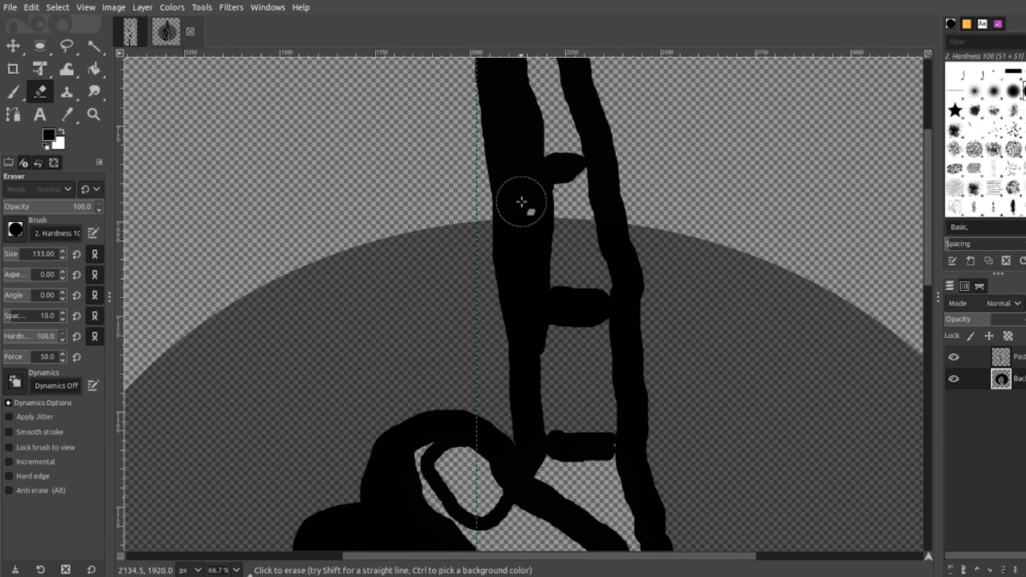
Erase the oval's fill inside the segments of the raised index finger and check the whole hand for leftovers
mouse_move(571, 428)
mouse_down()
mouse_move(561, 336)
mouse_move(556, 452)
mouse_move(588, 395)
mouse_move(592, 286)
mouse_move(579, 223)
mouse_move(556, 231)
mouse_up()
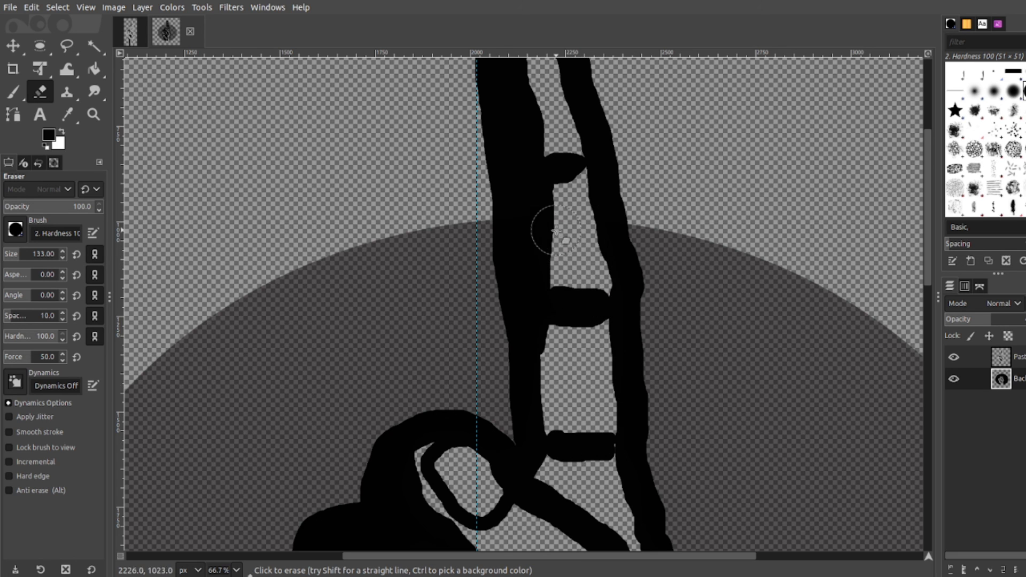
scroll(553, 131, up, 4)
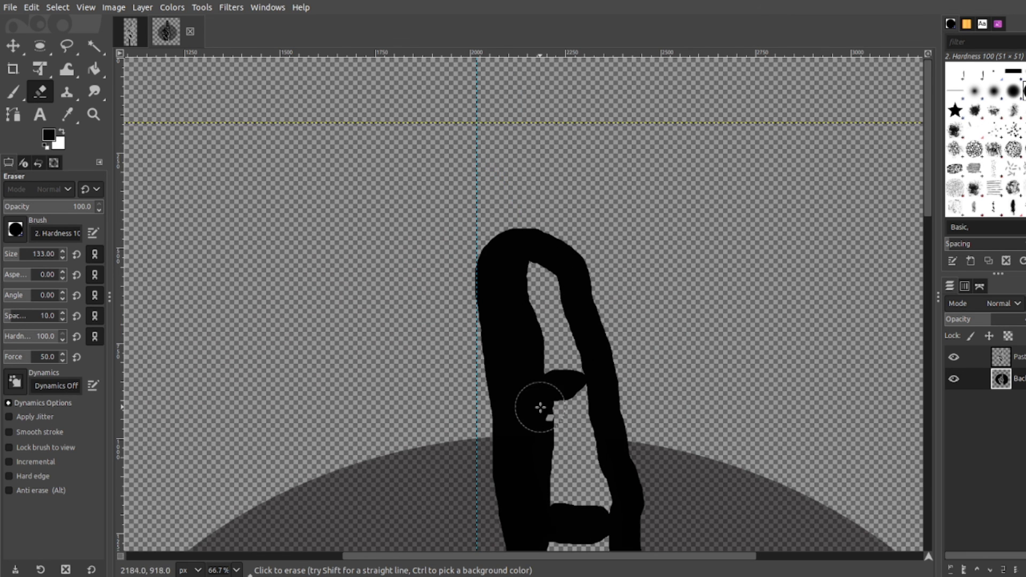
scroll(563, 332, down, 10)
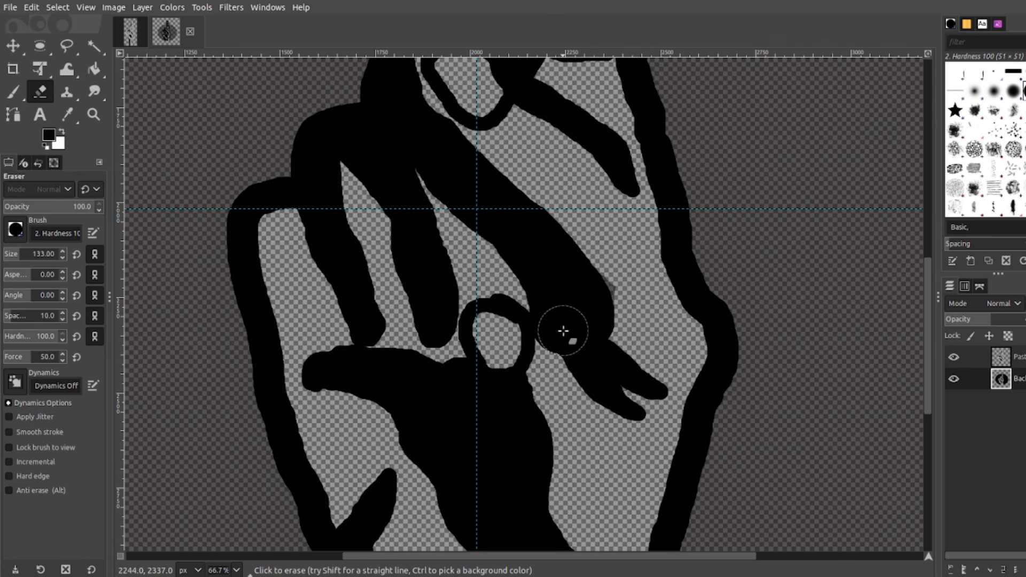
scroll(564, 331, down, 2)
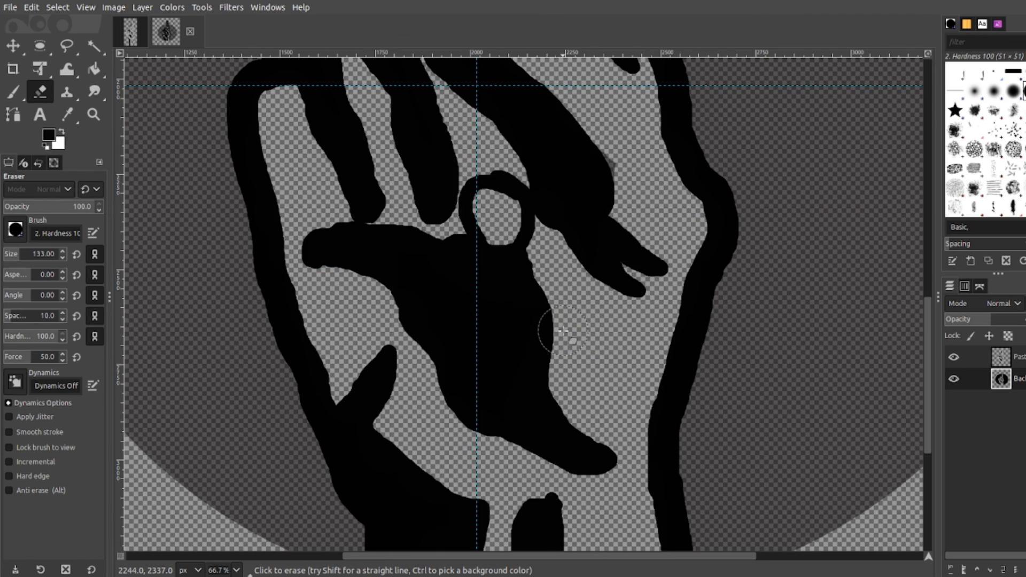
scroll(559, 285, up, 3)
scroll(551, 283, down, 6)
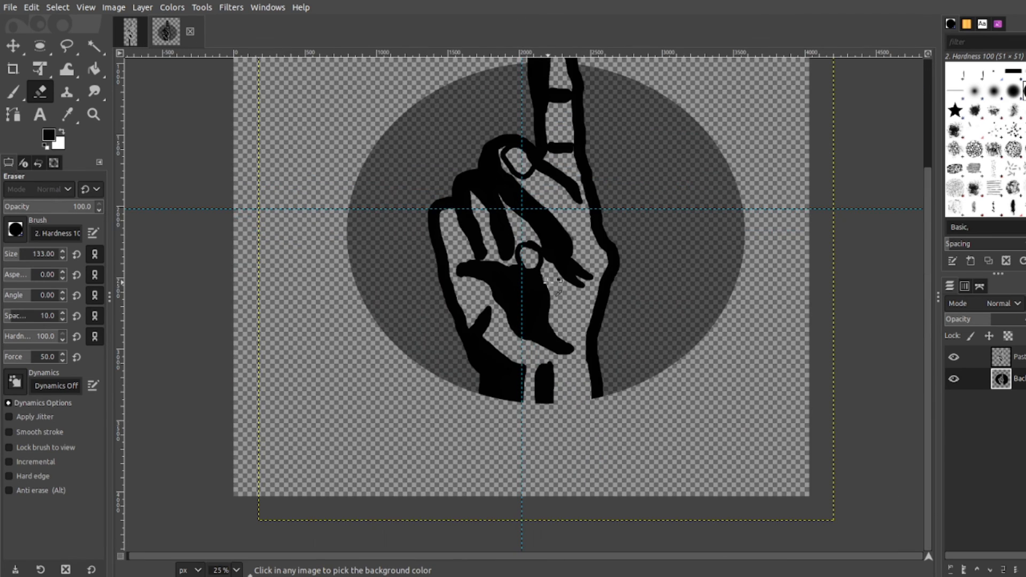
scroll(552, 281, down, 1)
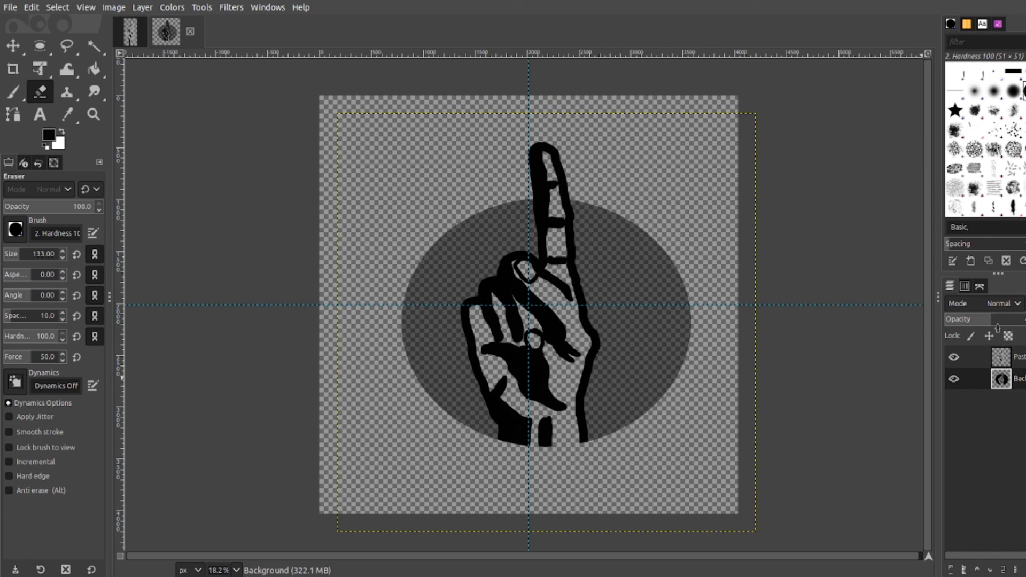
Raise the opacity of the oval's background layer until the oval looks solid black
drag(994, 325, 1021, 330)
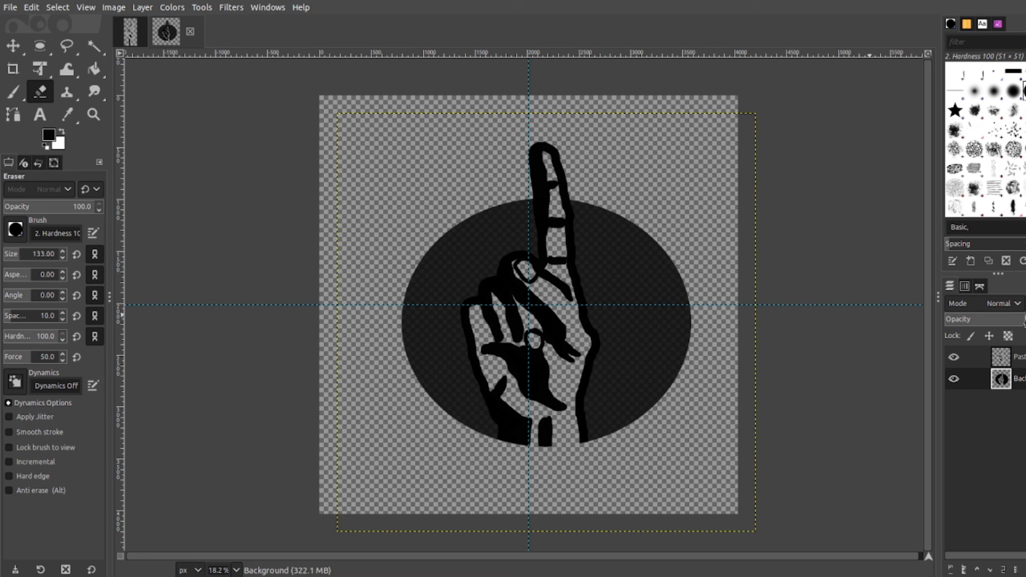
key(ctrl+z)
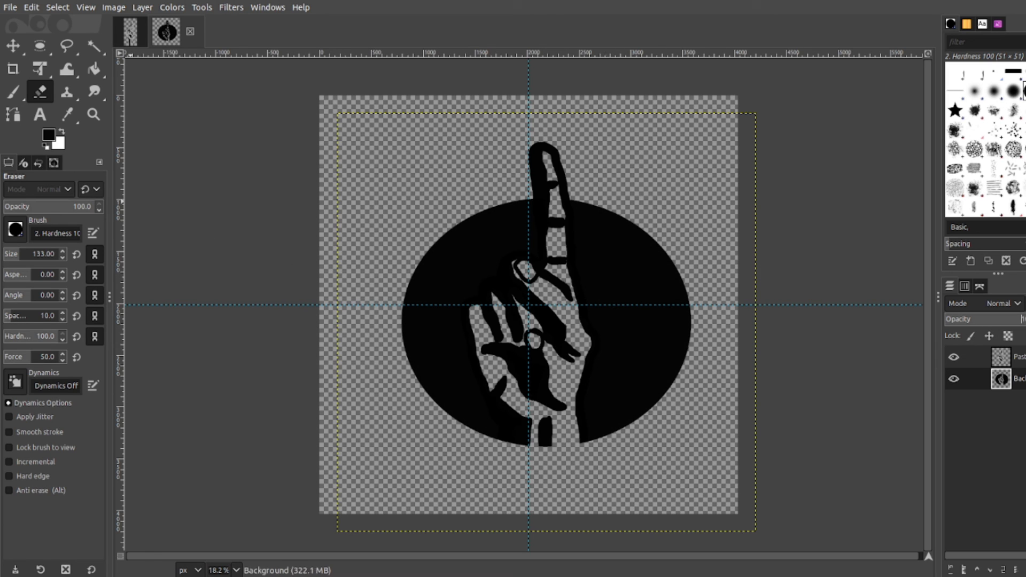
Start exporting the finished badge image
click(6, 8)
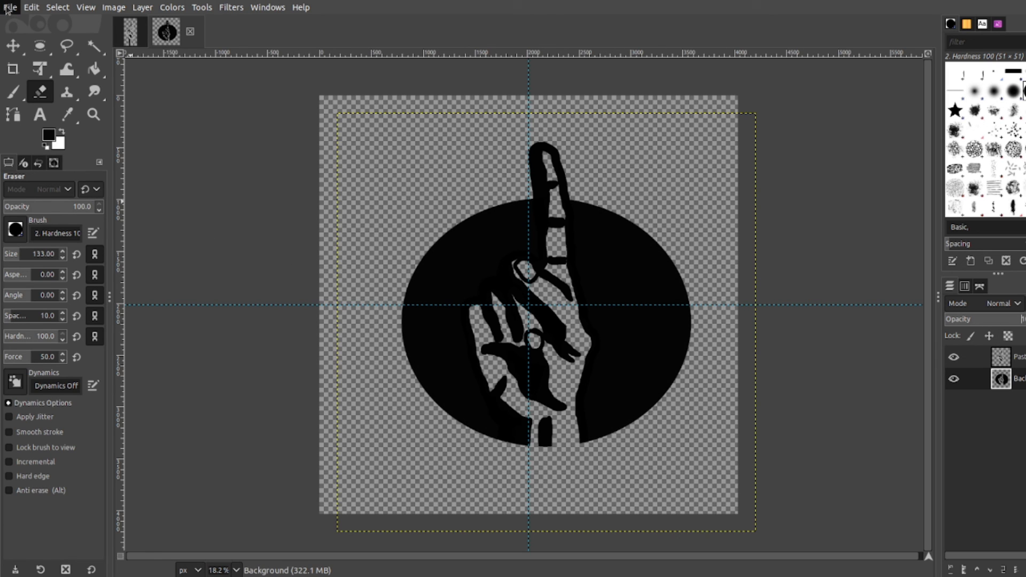
click(47, 180)
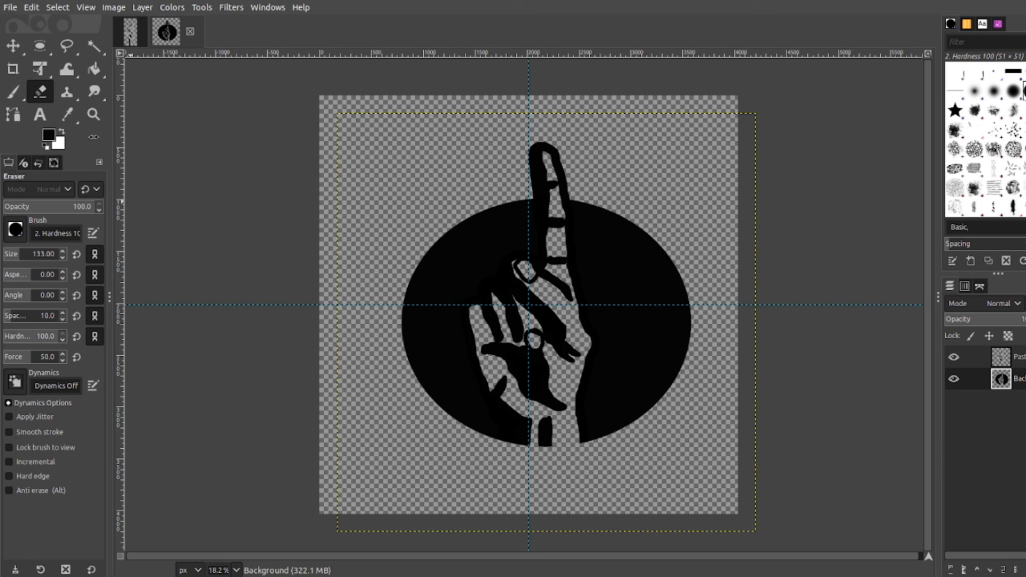